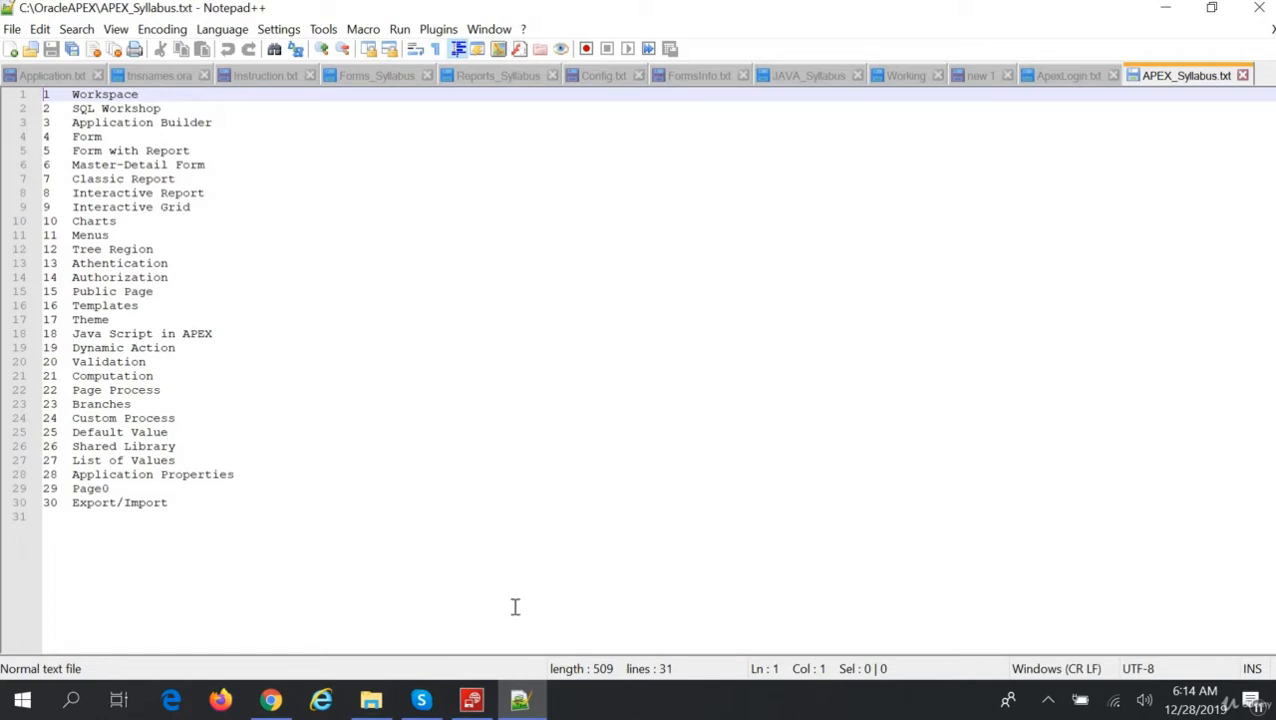
Show the ApexLogin.txt notes, select the APEX site address on line 1, and switch to Chrome.
mouse_move(519, 700)
left_click(1065, 76)
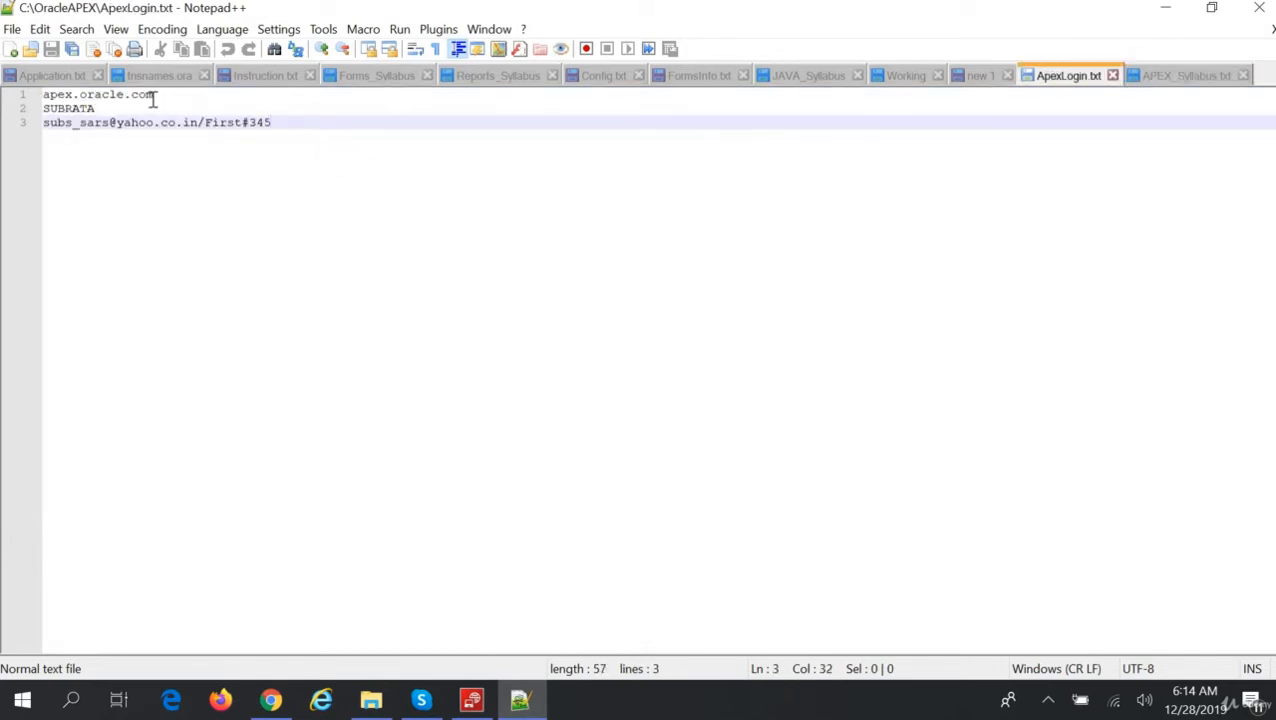
left_click_drag(158, 94, 36, 96)
key("ctrl+c")
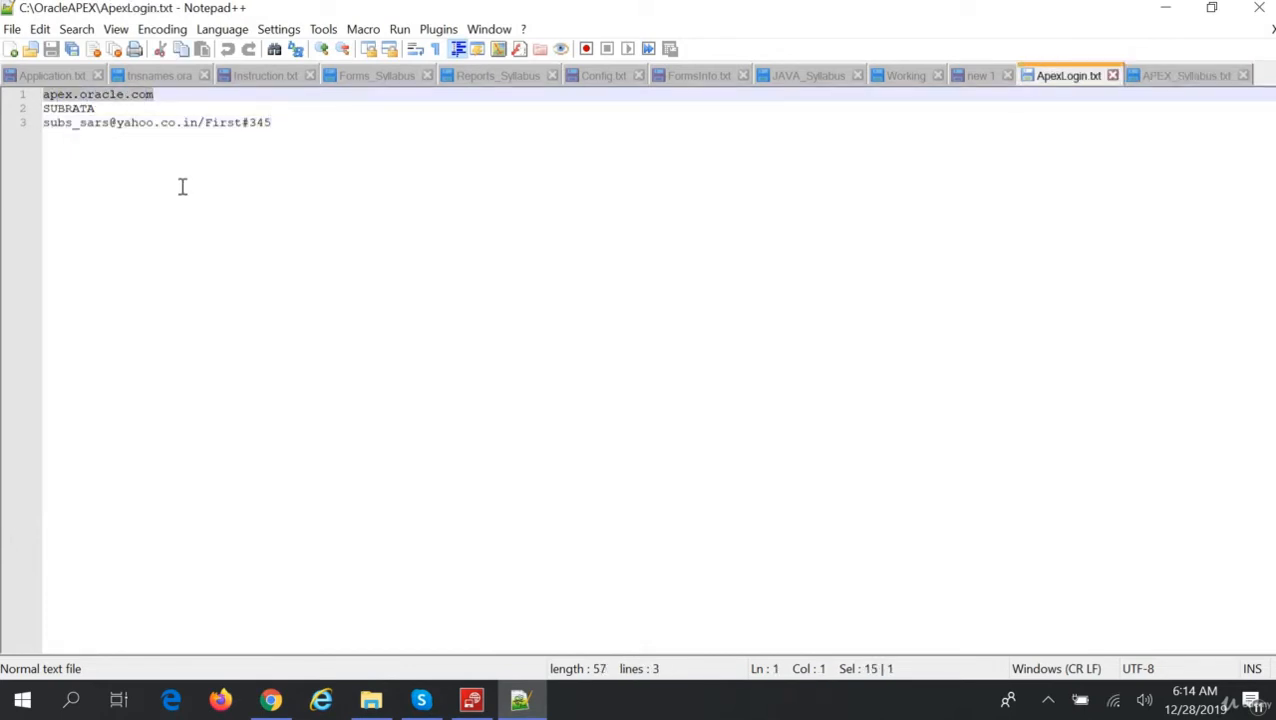
left_click(271, 700)
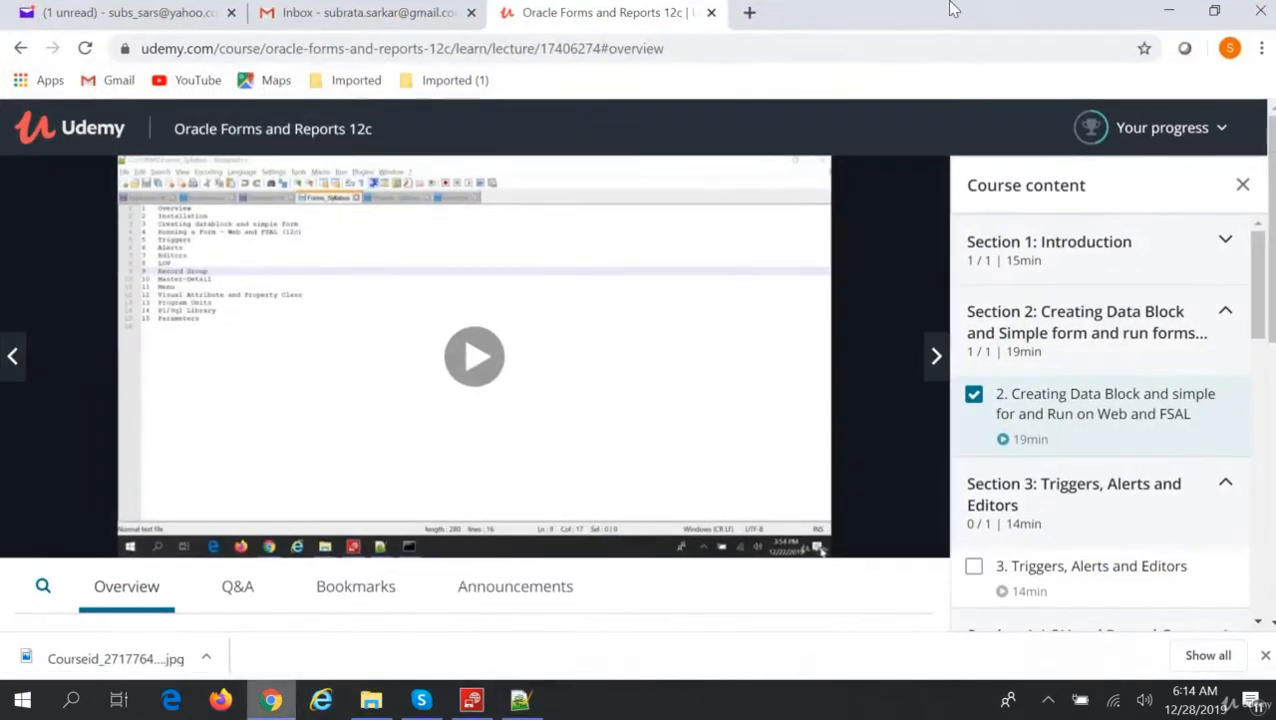
Load the pasted apex.oracle.com address in a new browser tab.
left_click(749, 10)
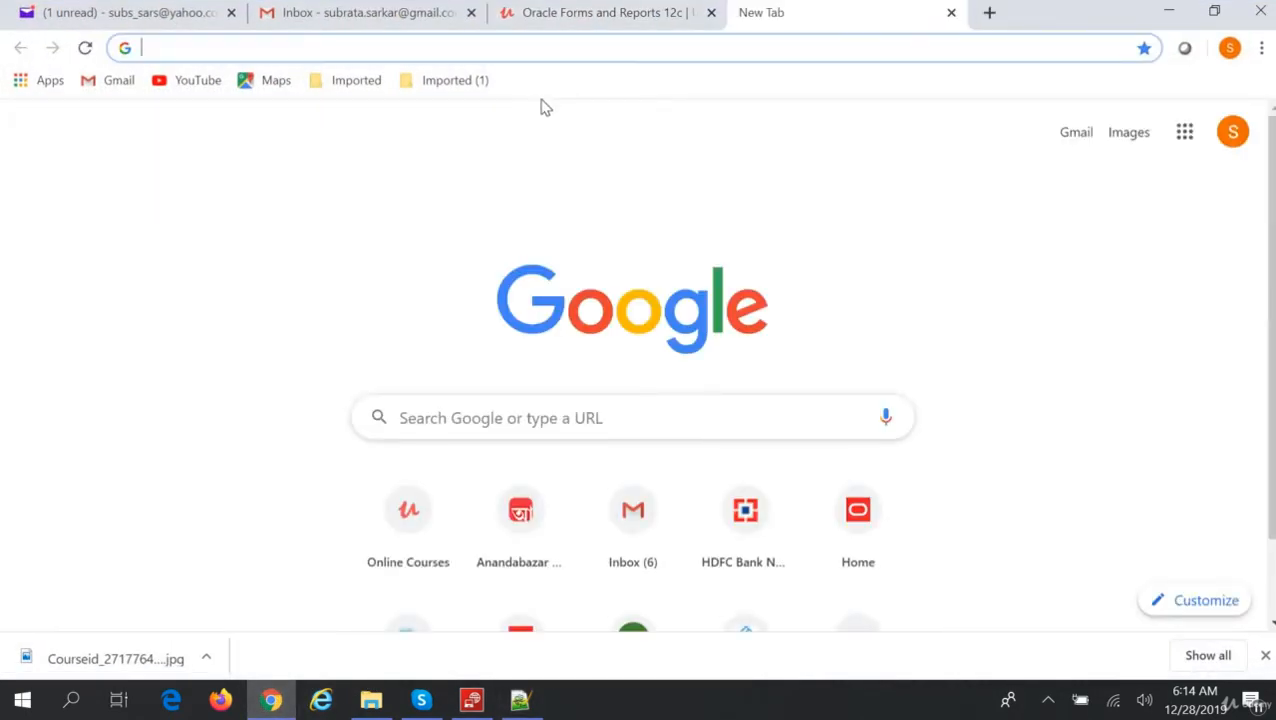
key("ctrl+v")
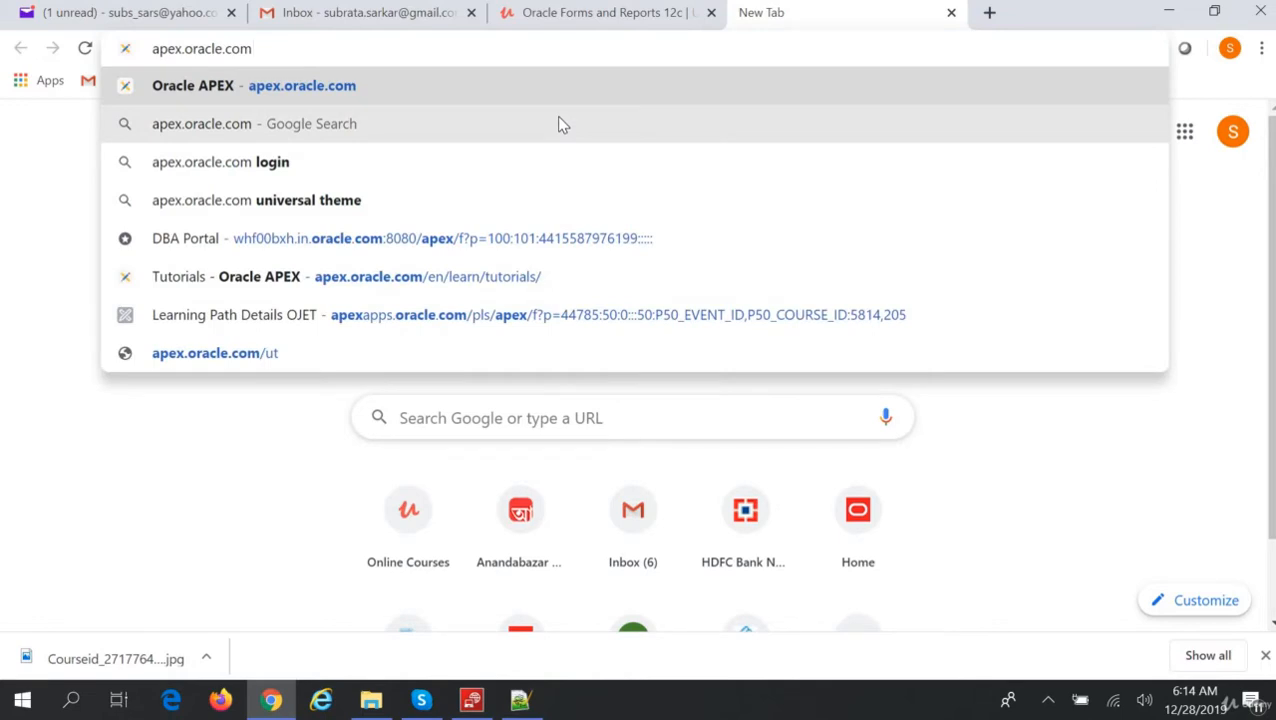
key("Return")
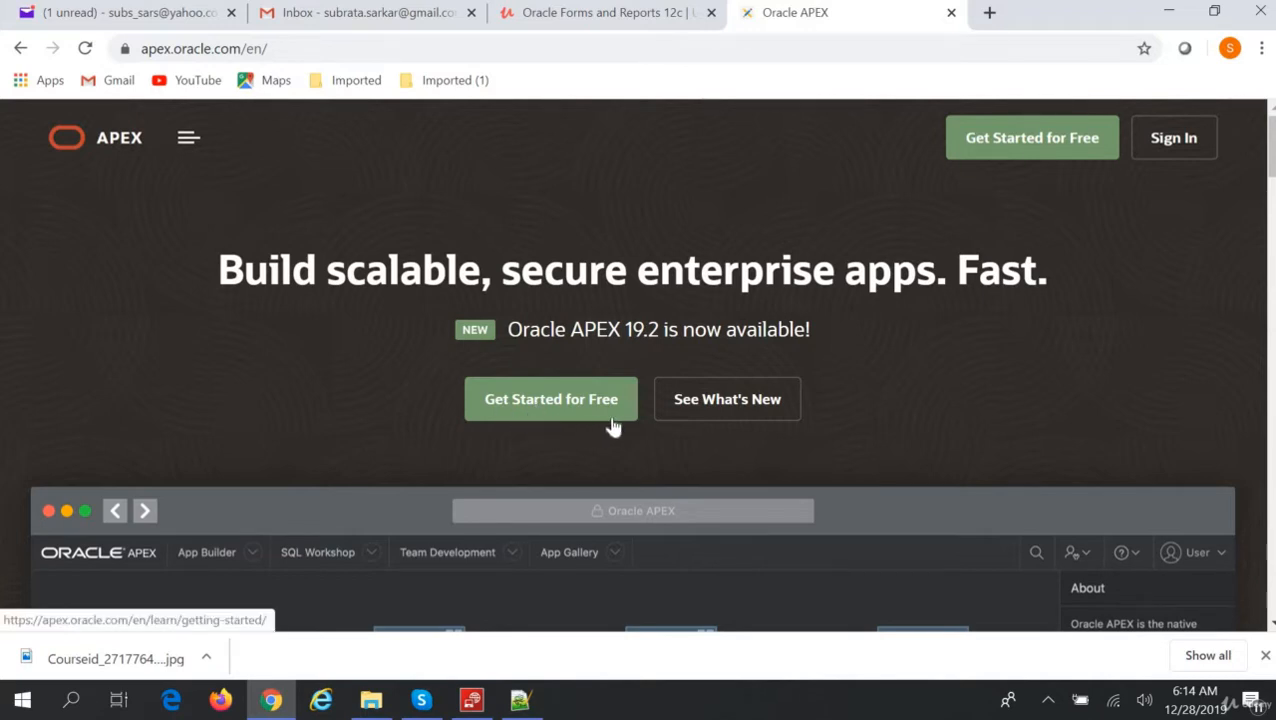
Go to Get Started for Free, then choose Request a Free Workspace.
left_click(575, 401)
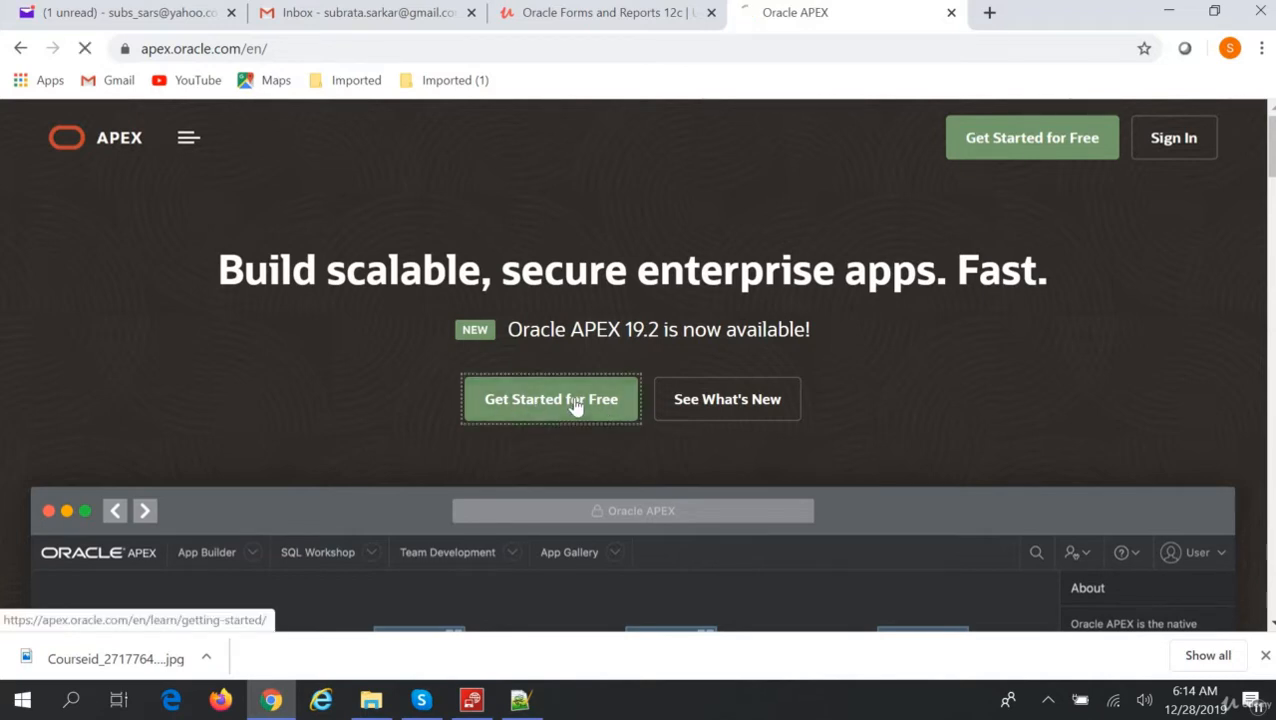
scroll(681, 479, "down", 4)
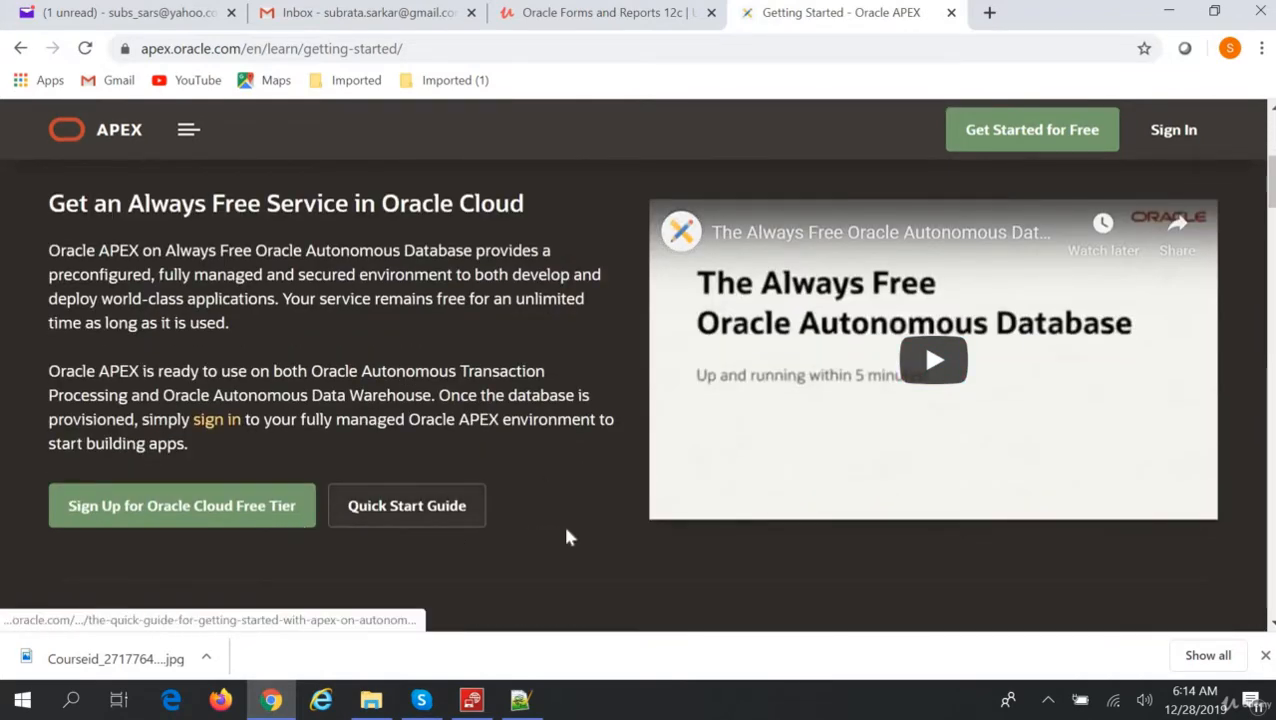
scroll(562, 521, "up", 4)
scroll(562, 521, "down", 4)
scroll(566, 537, "down", 5)
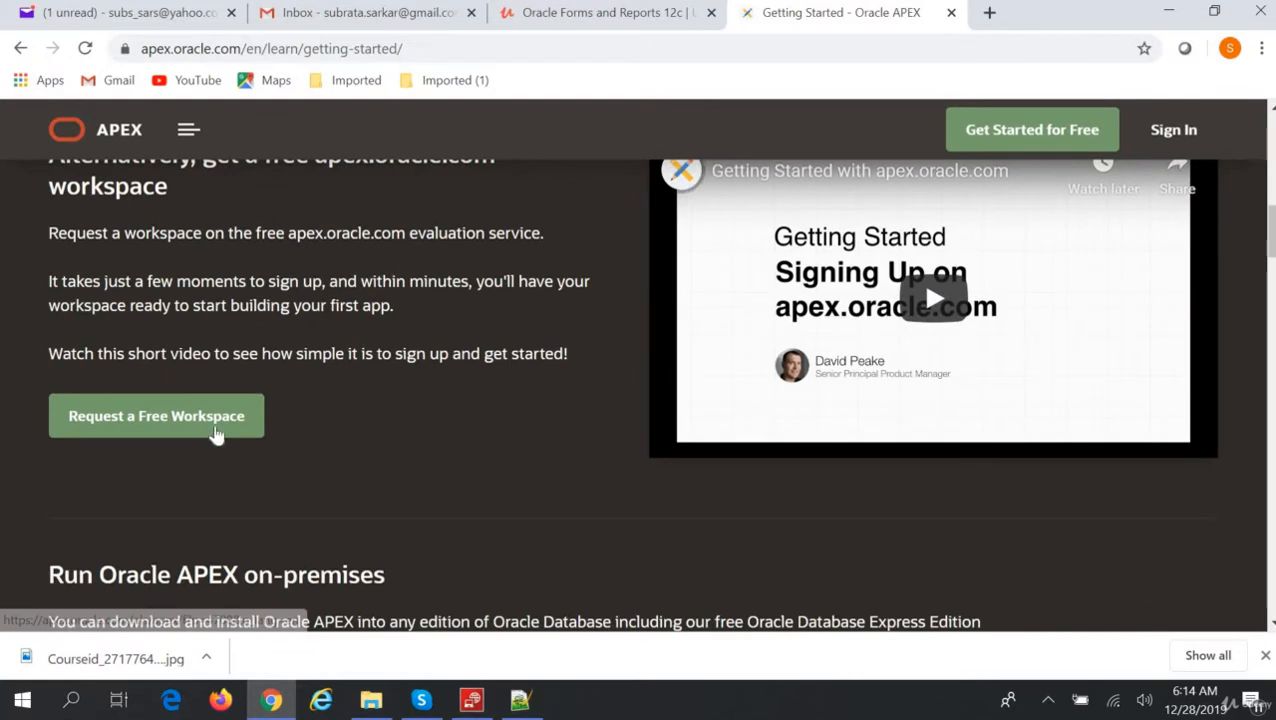
left_click(216, 433)
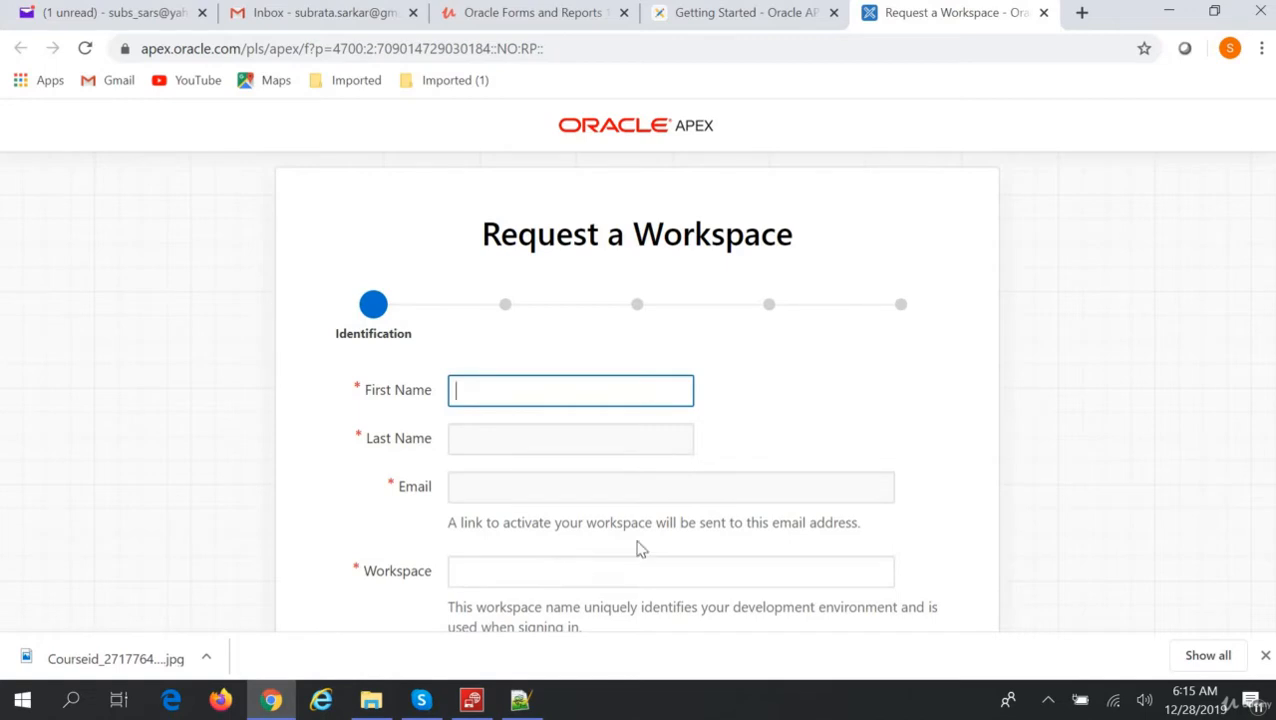
Leave the Request a Workspace form empty and return to the APEX sign-in page via the logo.
scroll(858, 580, "down", 3)
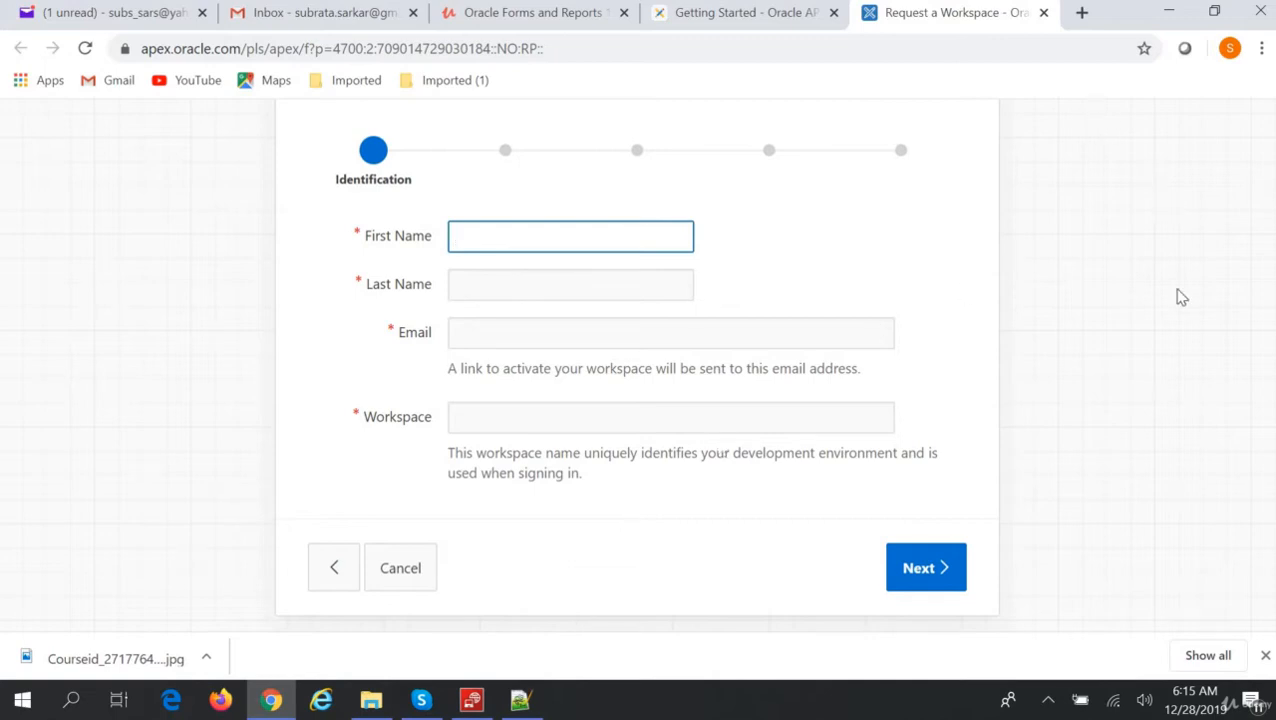
scroll(1150, 290, "up", 2)
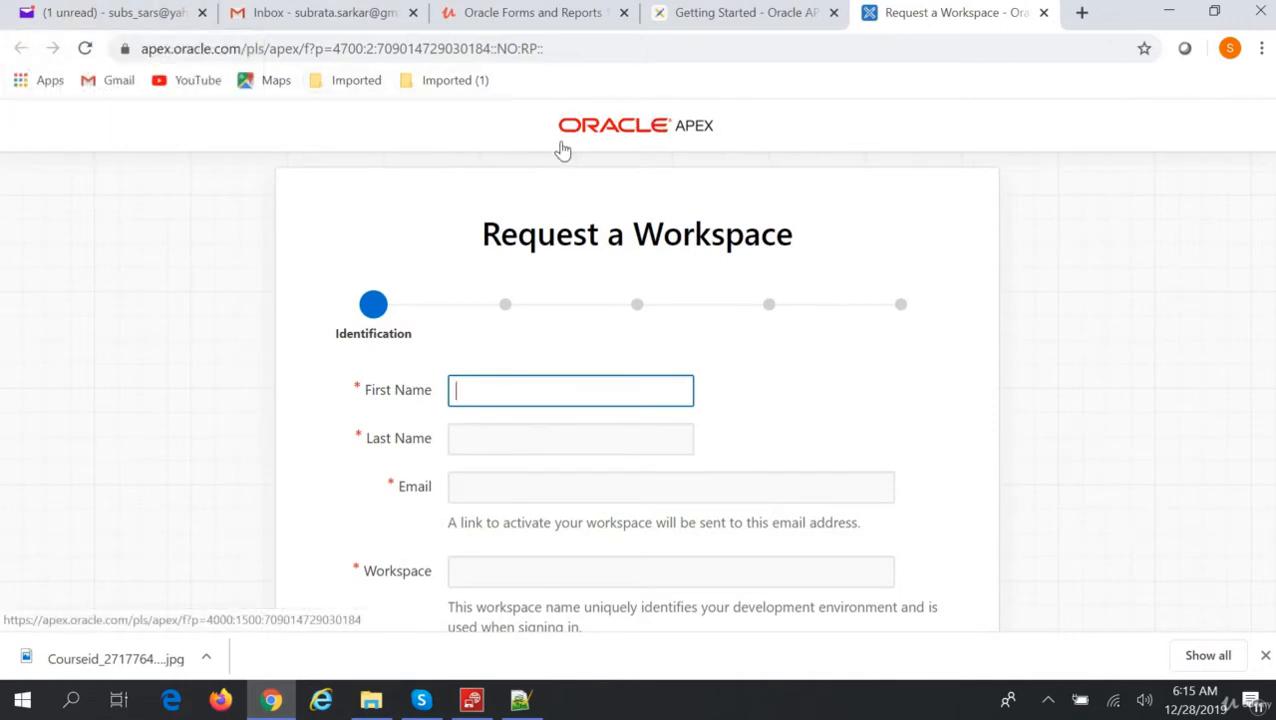
left_click(629, 140)
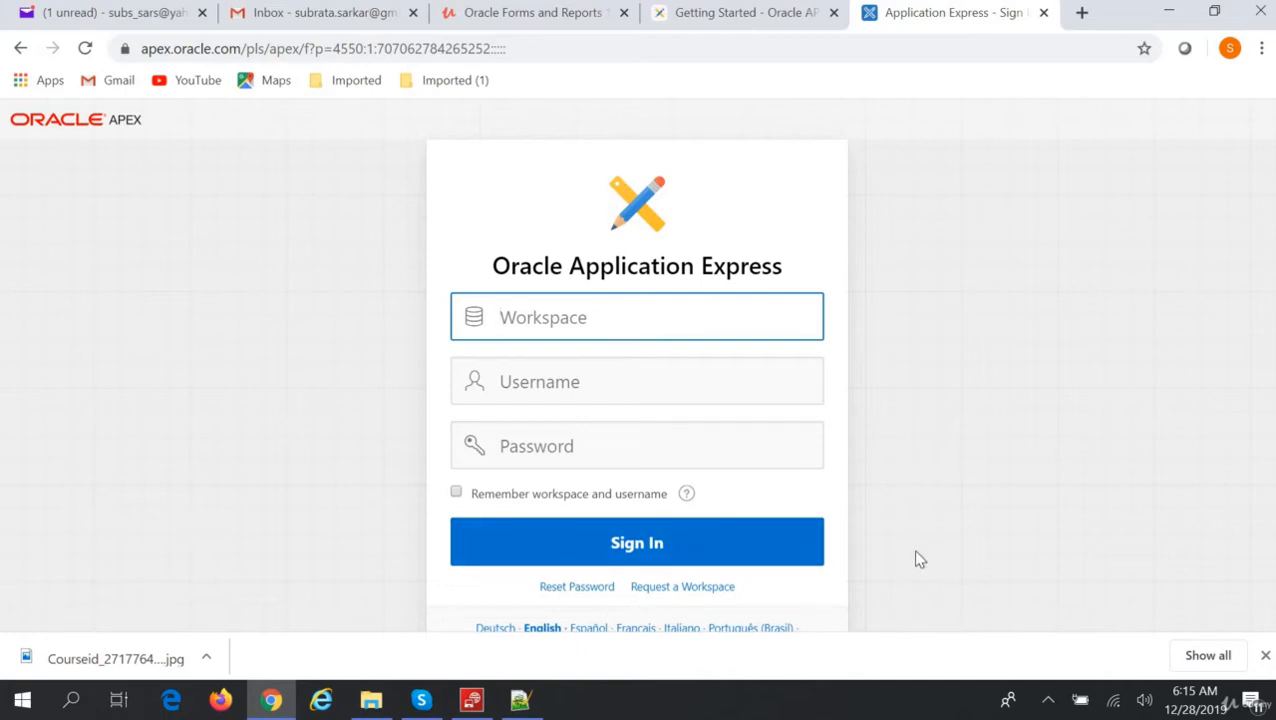
Enter the workspace name, account e-mail username and password, checking the password in the notes.
type("SUBRATA")
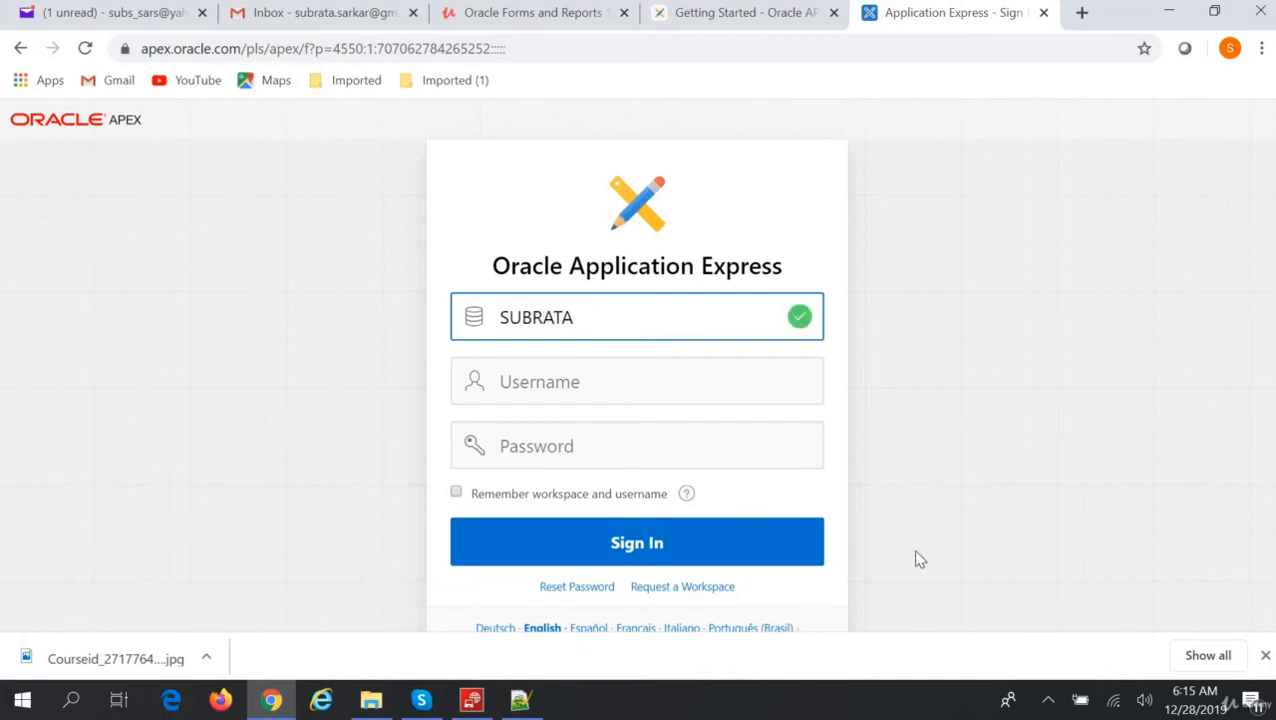
key("Tab")
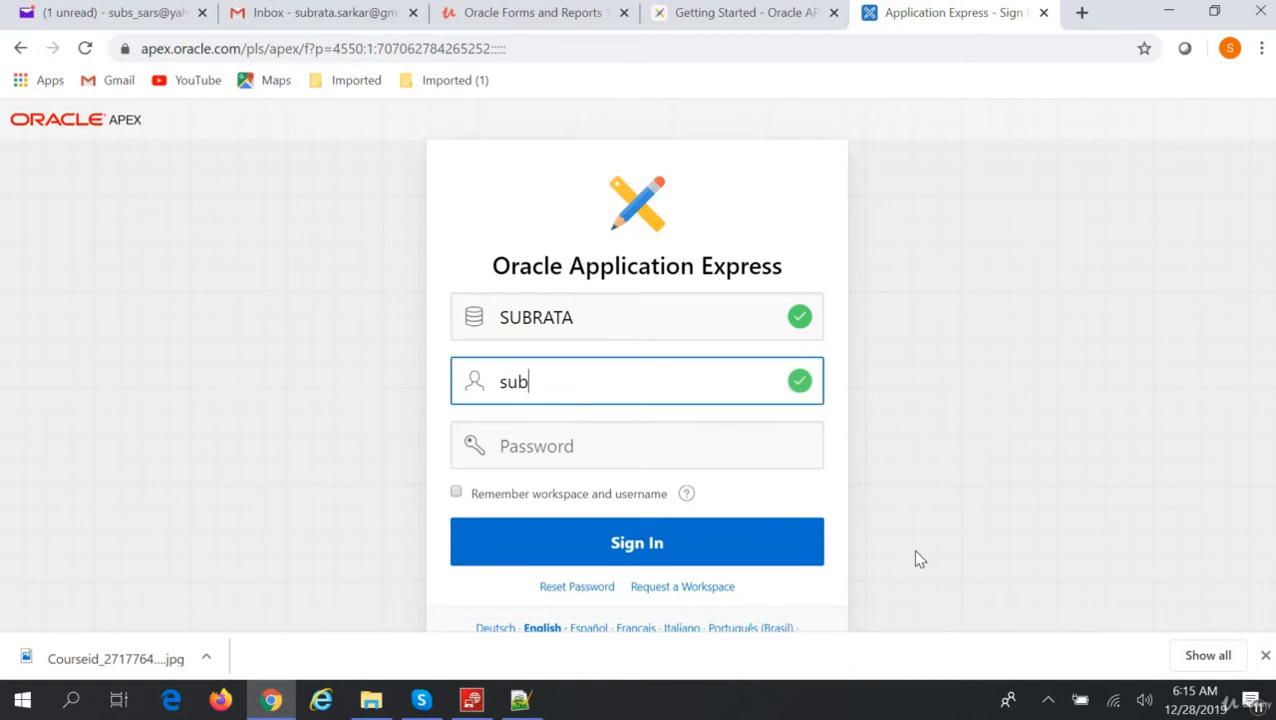
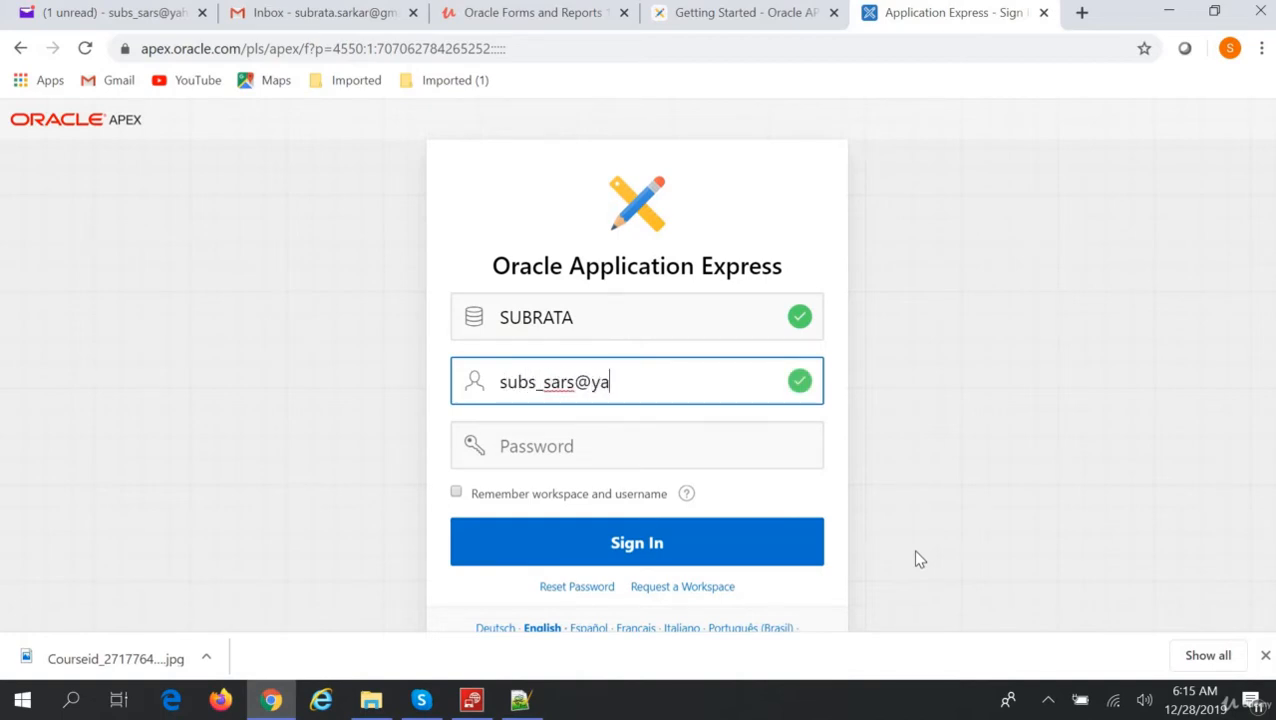
key("Tab")
type("•••••")
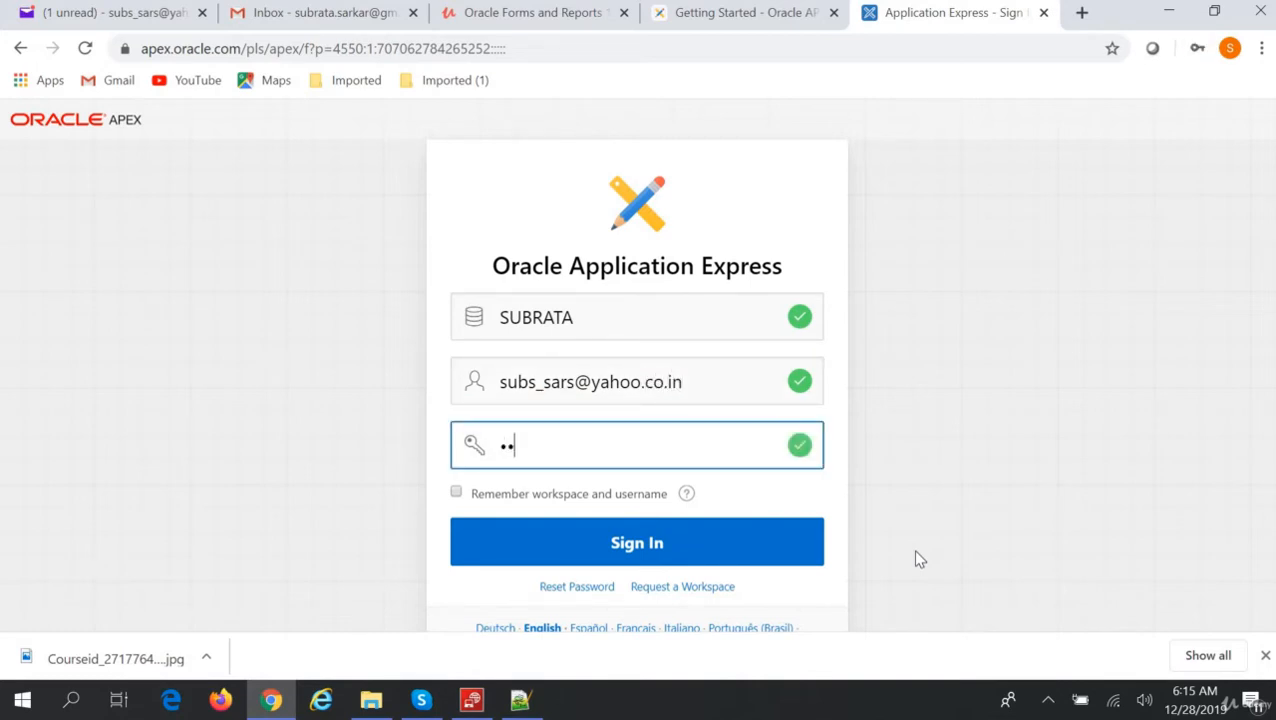
type("•")
left_click(520, 702)
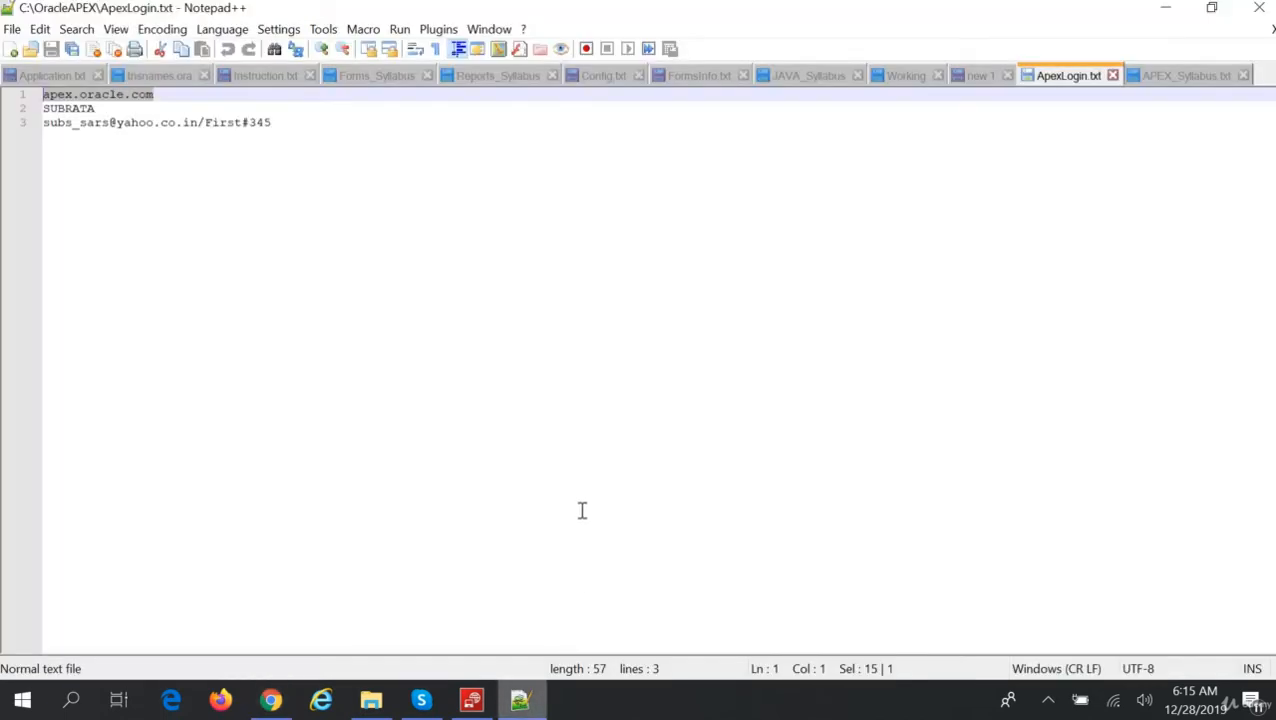
left_click(1168, 10)
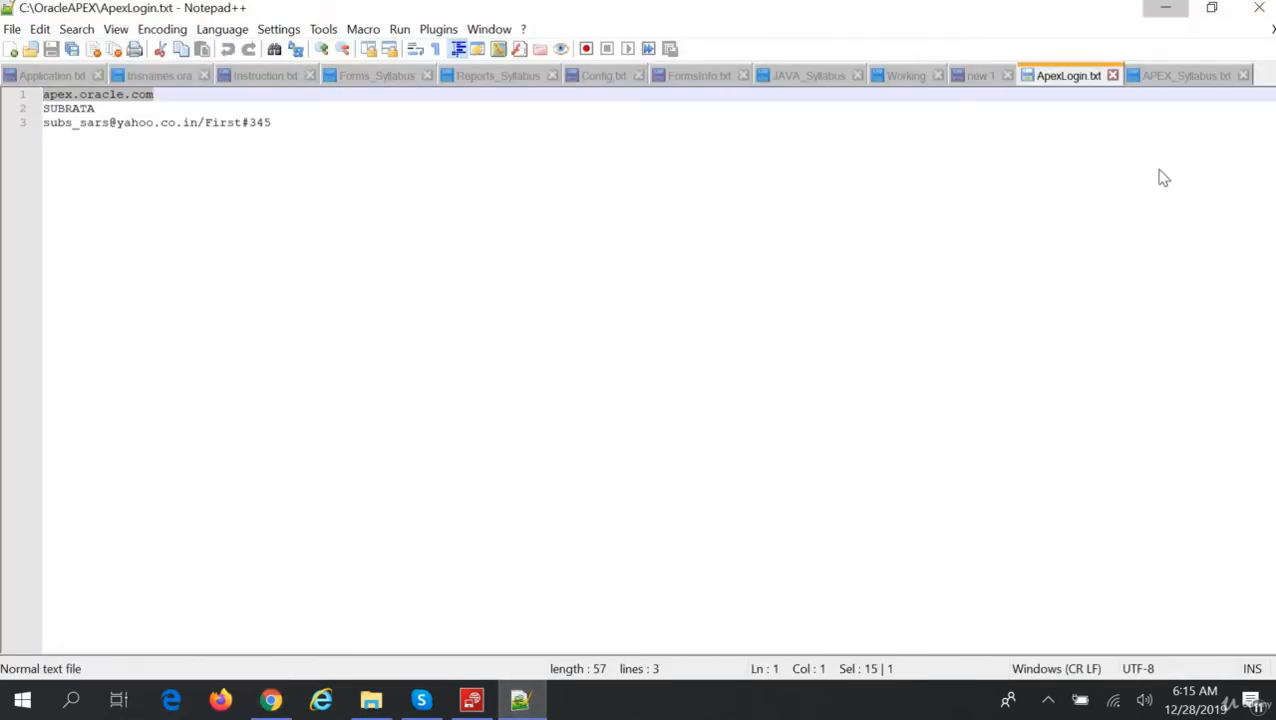
type("***")
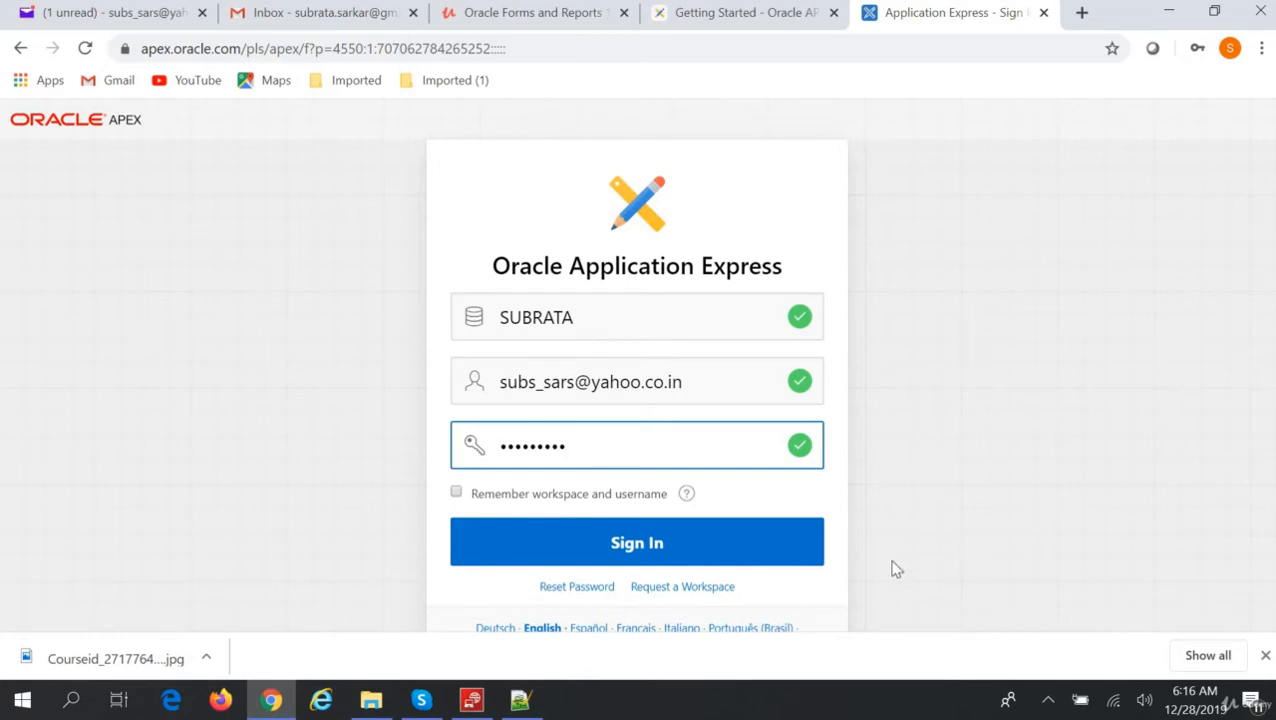
Sign in and let the App Builder home load with P-Track, TEST and the DEMO apps.
left_click(770, 562)
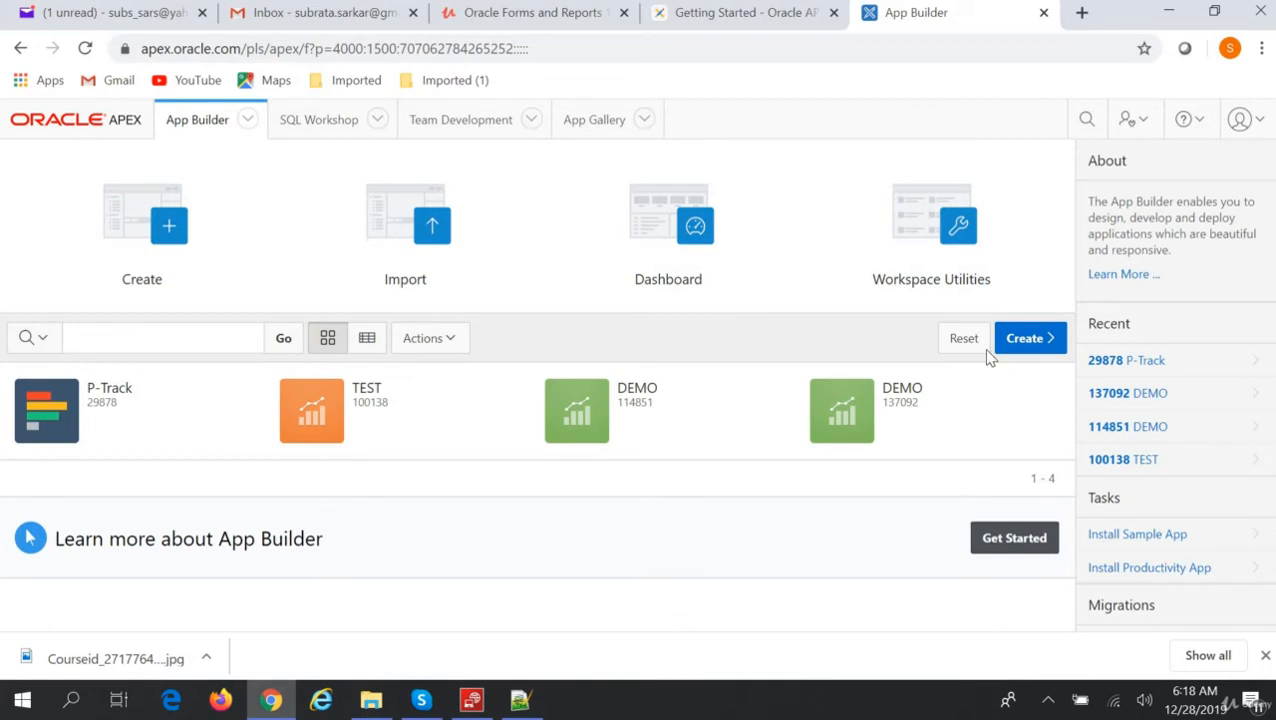
Open SQL Workshop's Object Browser and select the EMPLOYEES table to see its columns.
left_click(339, 135)
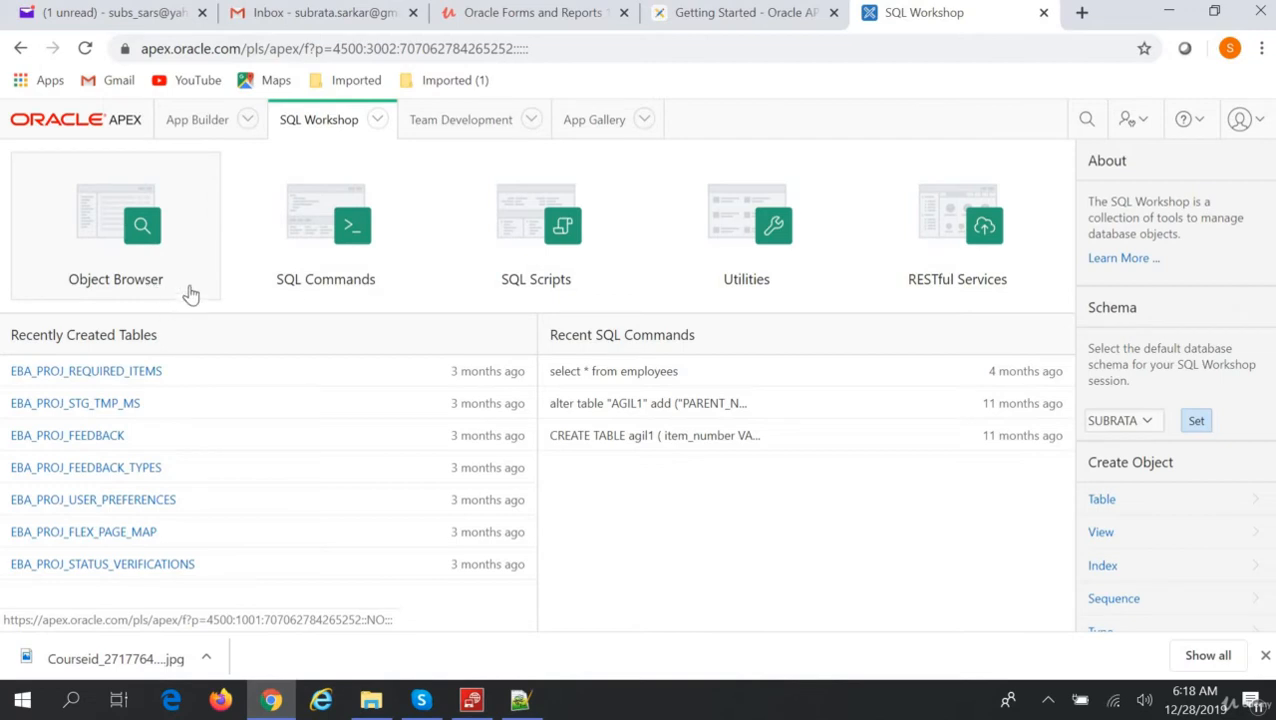
left_click(140, 237)
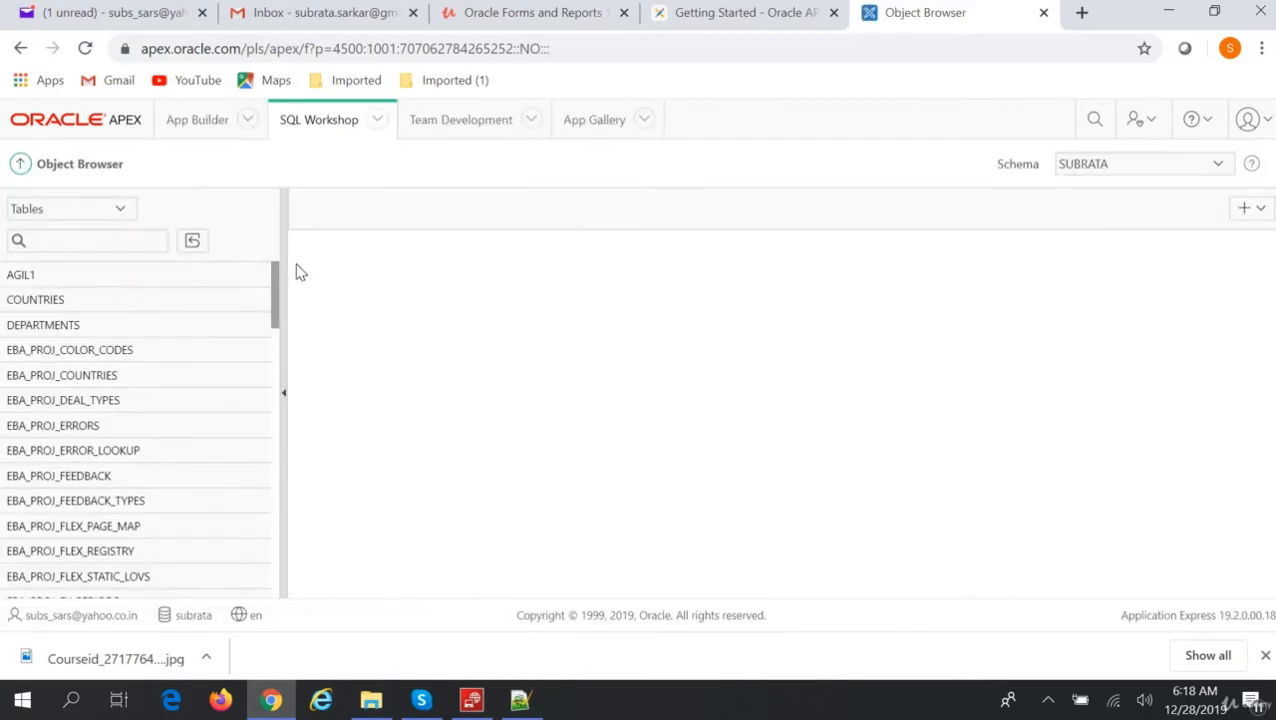
left_click_drag(276, 279, 308, 607)
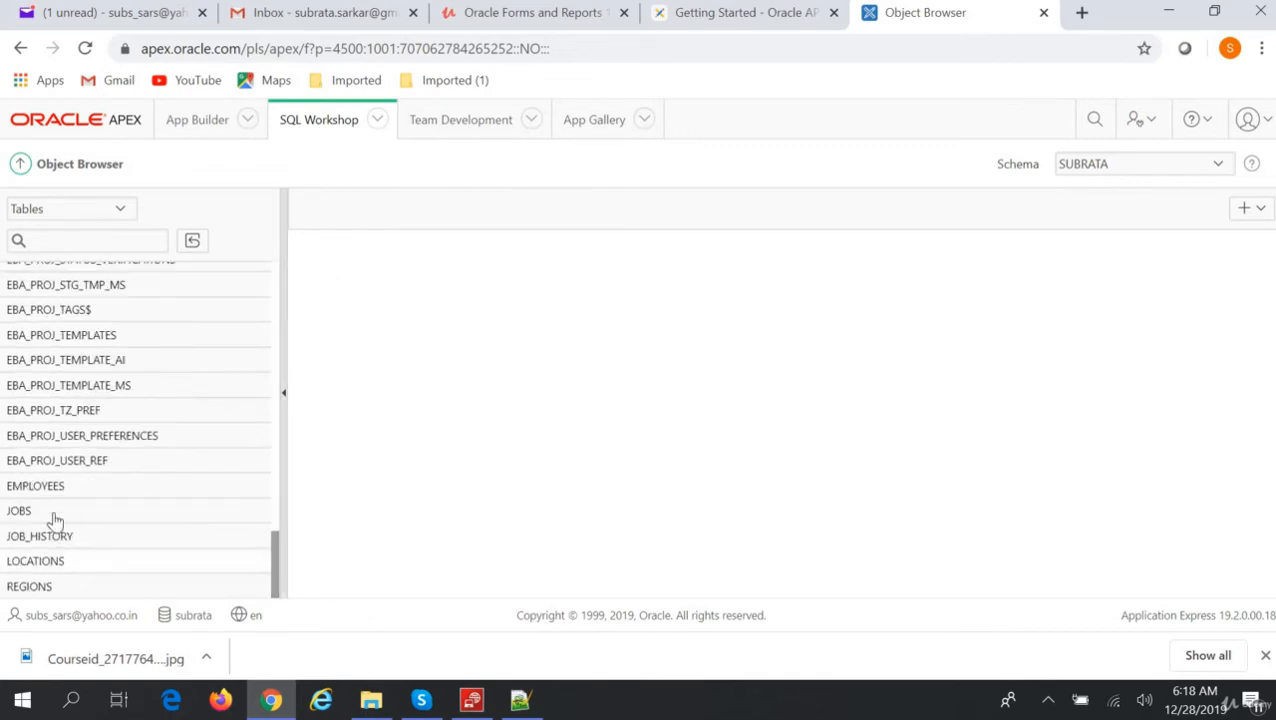
left_click(40, 486)
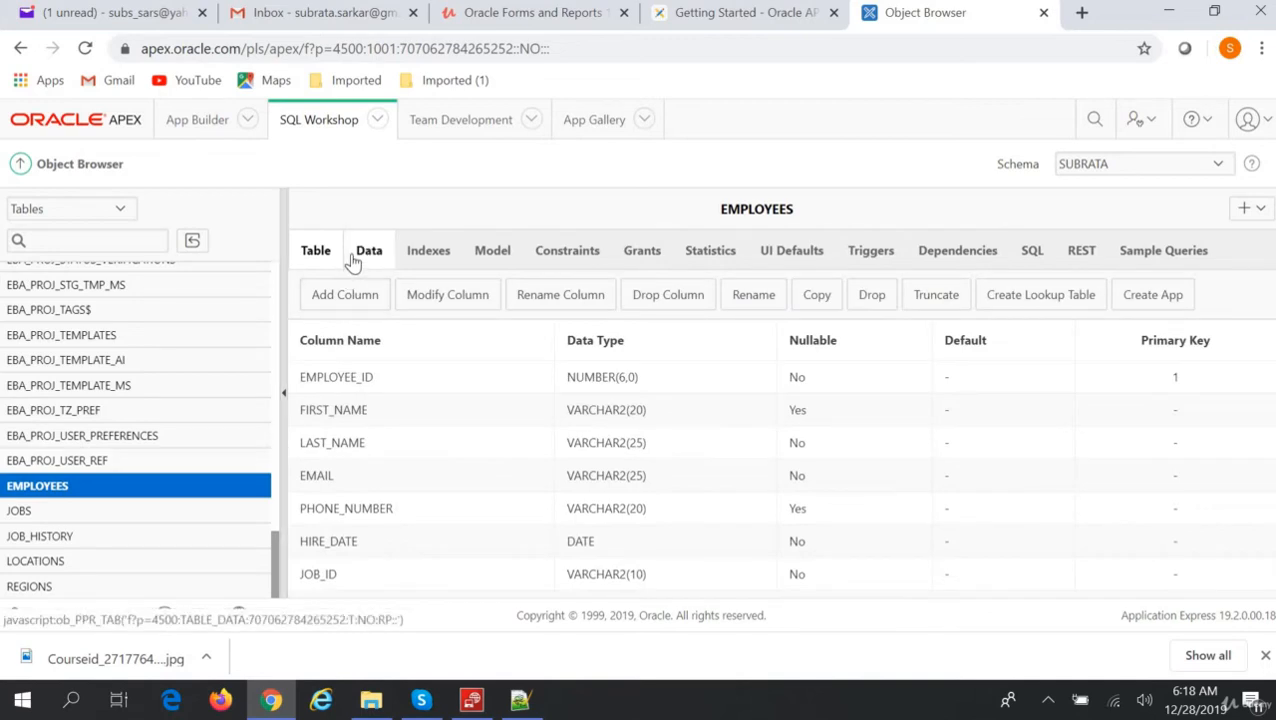
Change employee 100's first name to Stevens in the Data tab, then view the EMPLOYEES indexes.
left_click(366, 252)
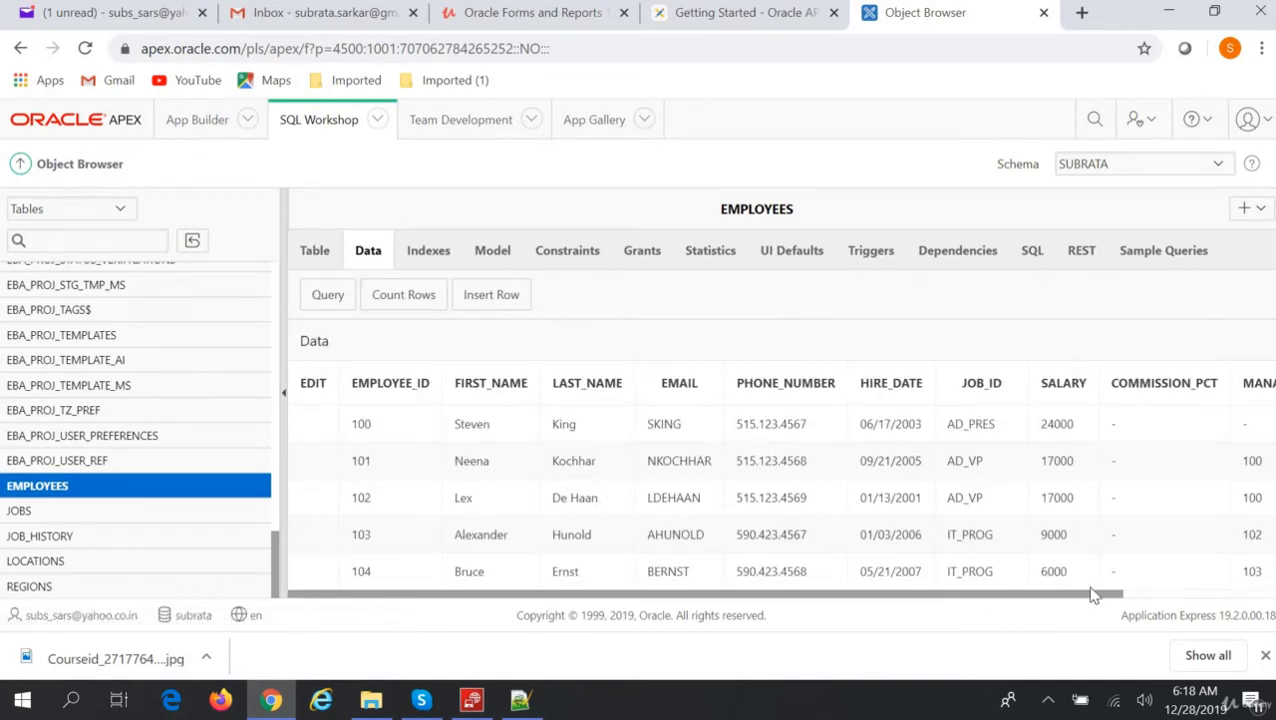
left_click_drag(1074, 597, 438, 609)
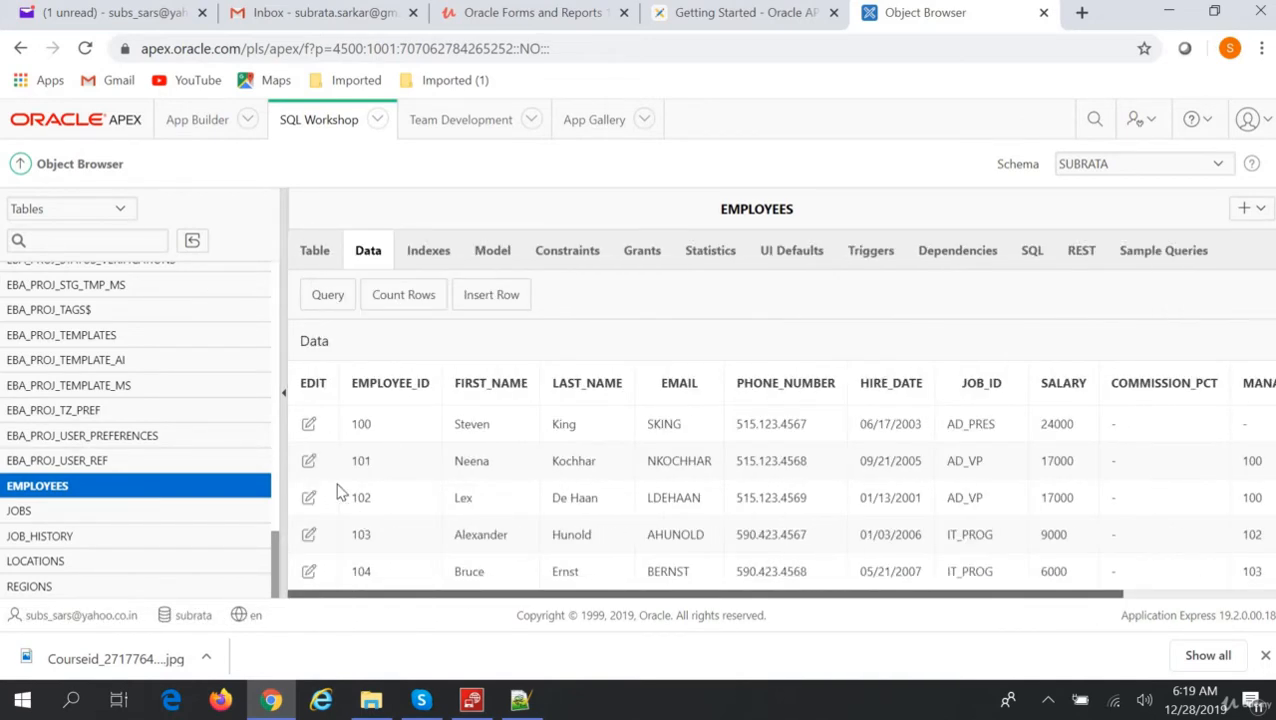
left_click(309, 426)
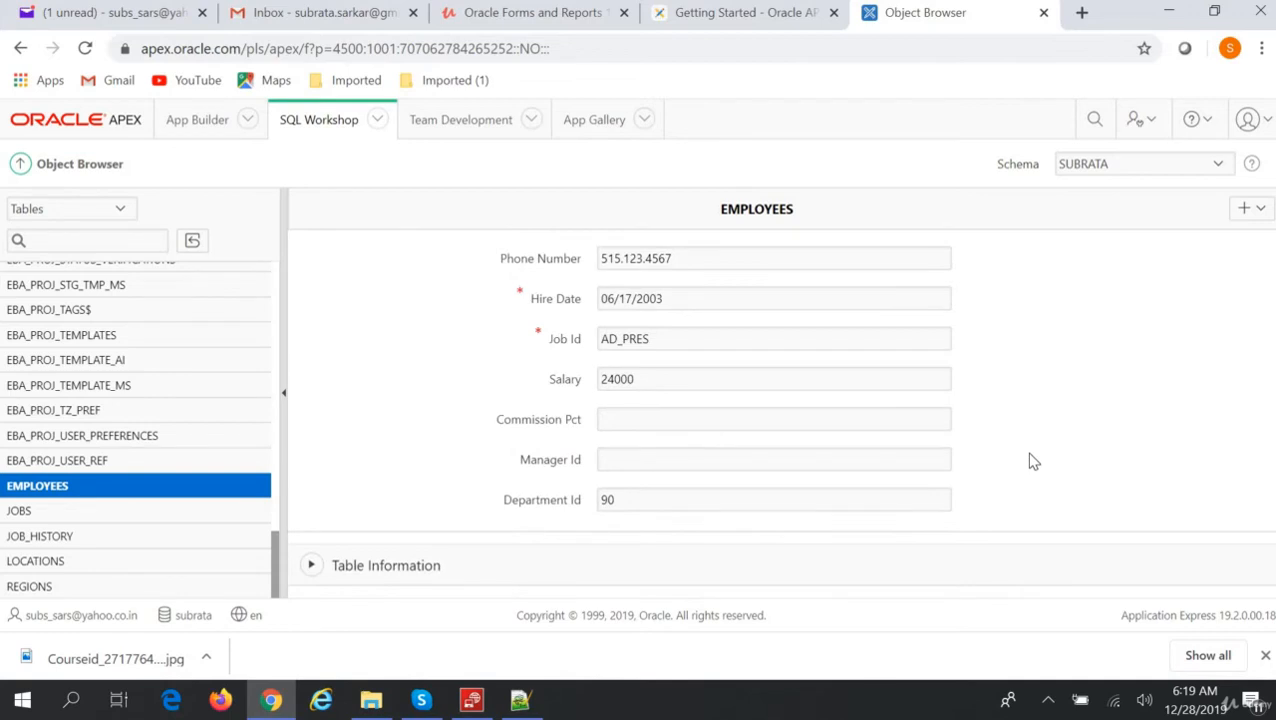
scroll(1030, 461, "up", 4)
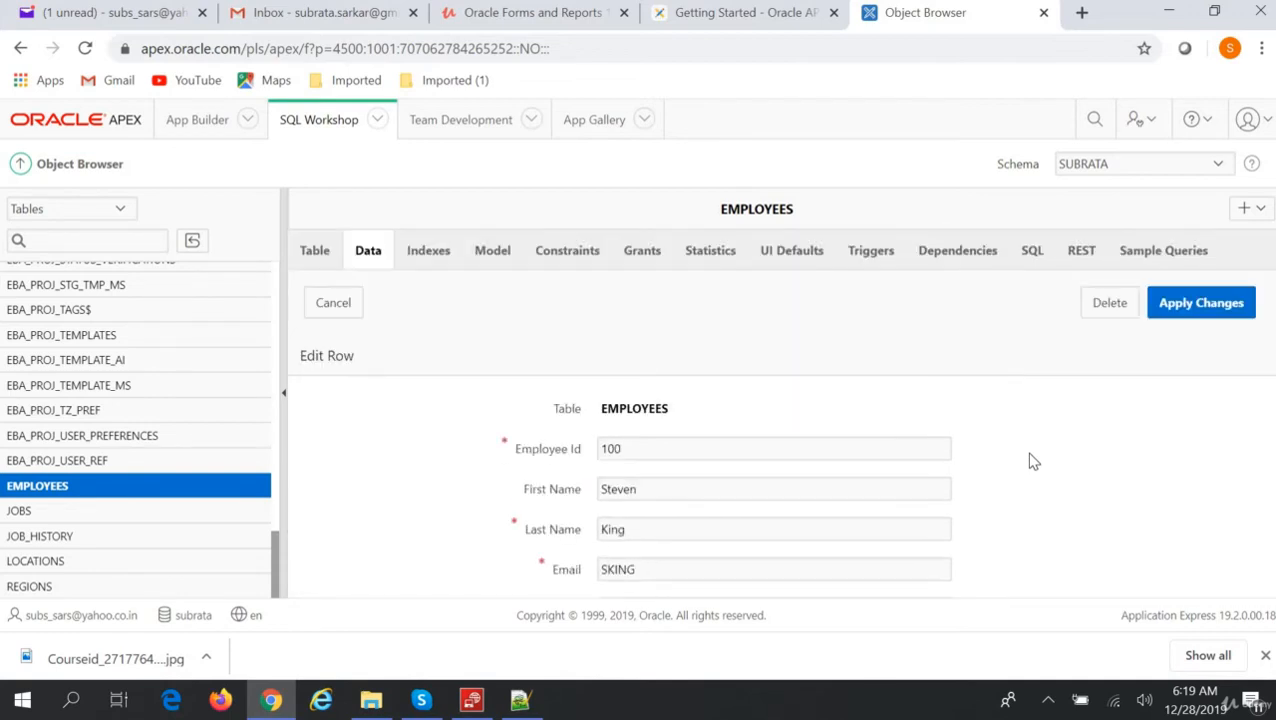
left_click(648, 494)
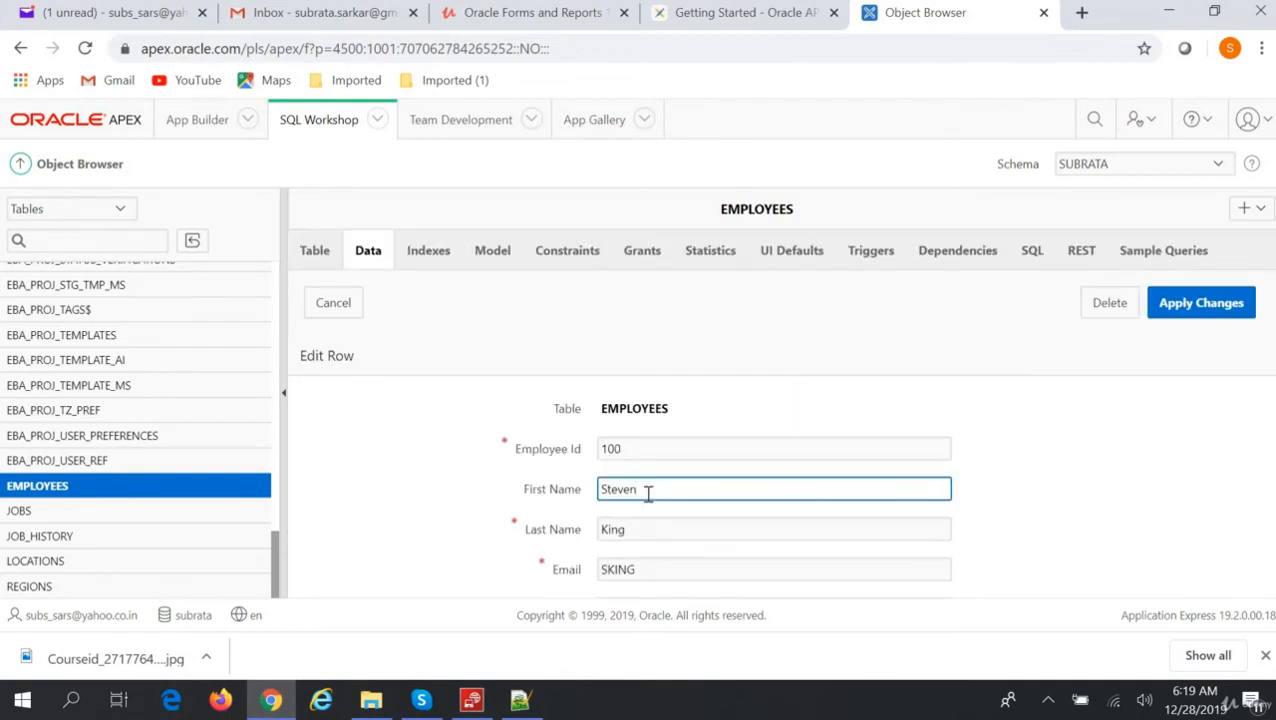
type("s")
left_click(1200, 312)
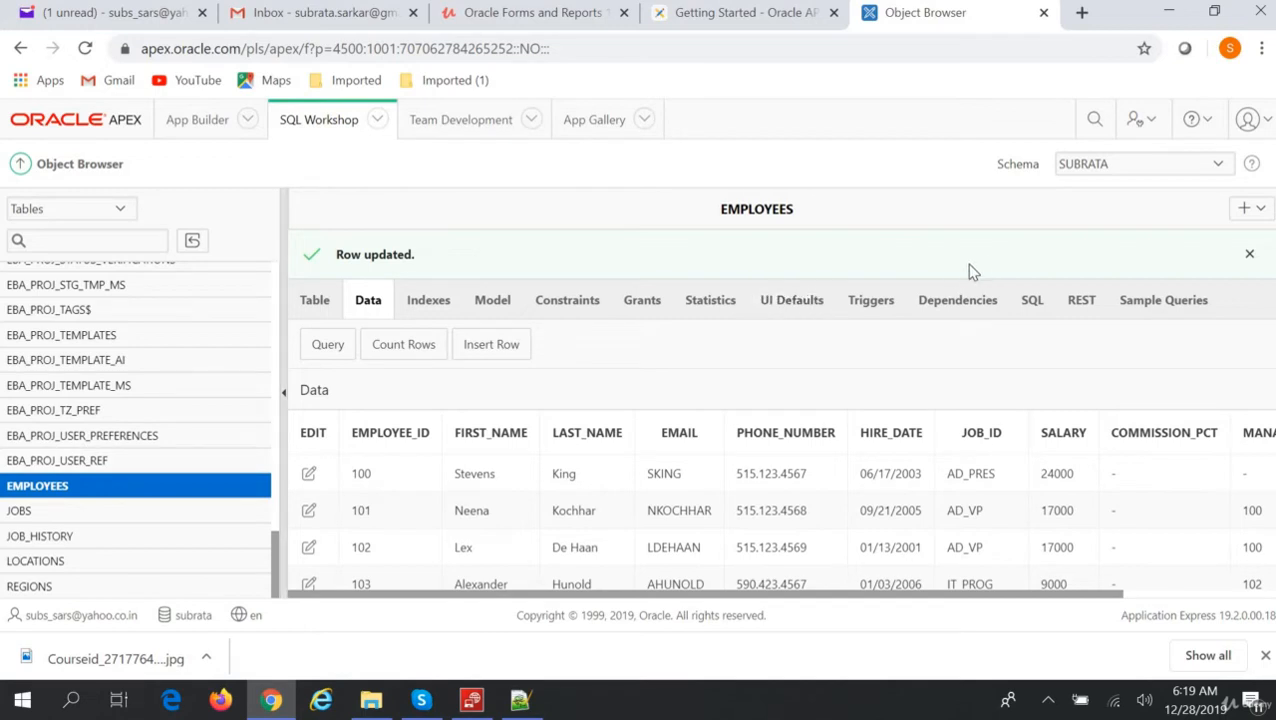
left_click(84, 487)
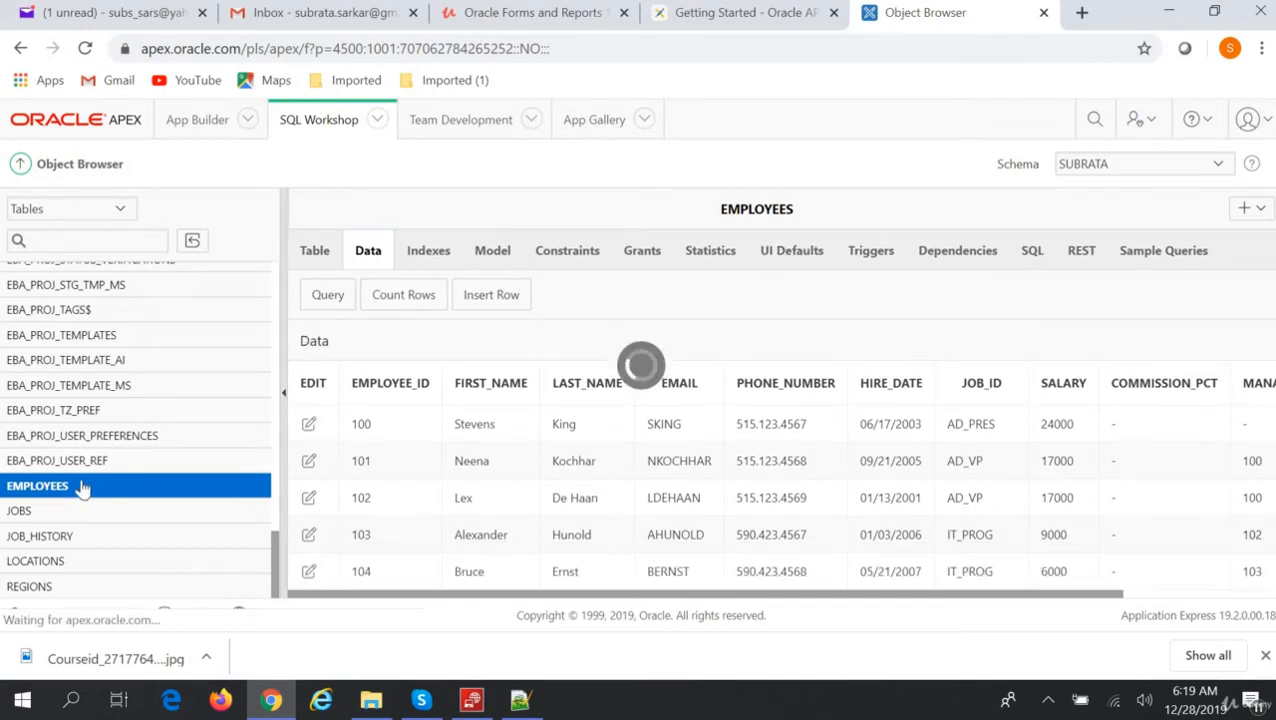
left_click(432, 256)
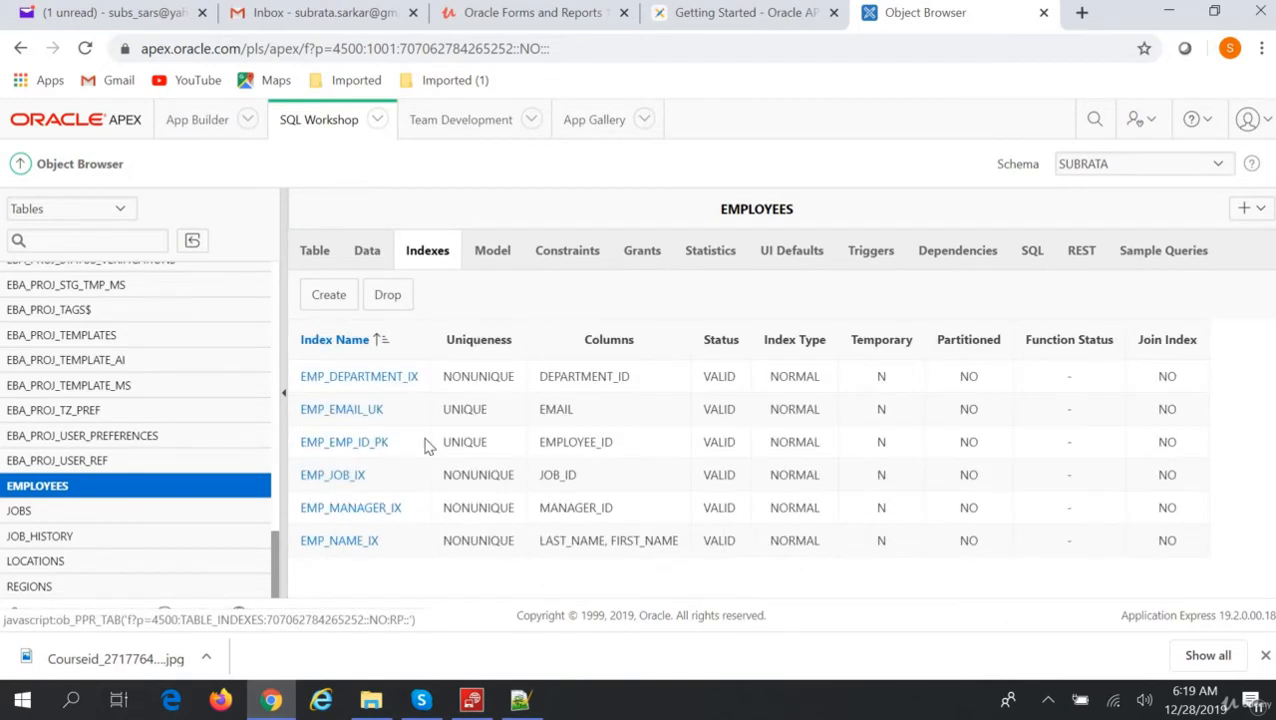
Browse the EMPLOYEES Model, Constraints, Grants, Statistics, UI Defaults, Triggers, Dependencies and SQL tabs.
left_click(492, 256)
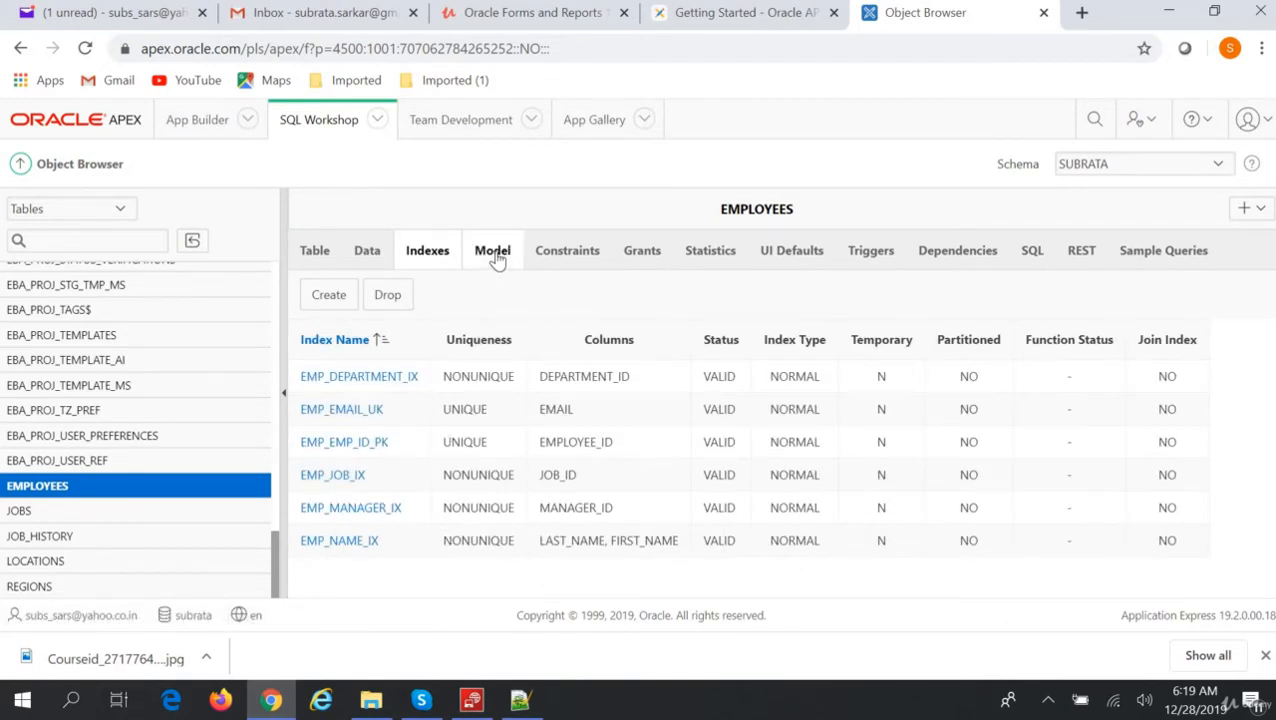
left_click(586, 256)
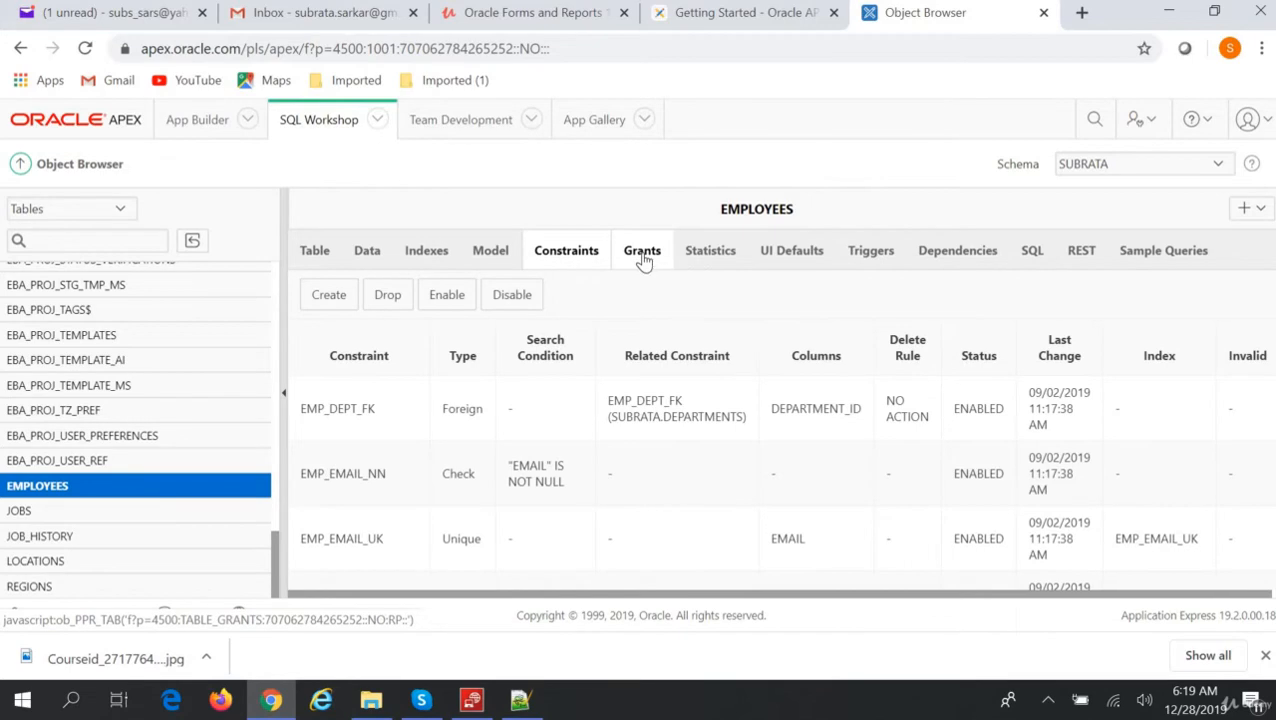
left_click(643, 257)
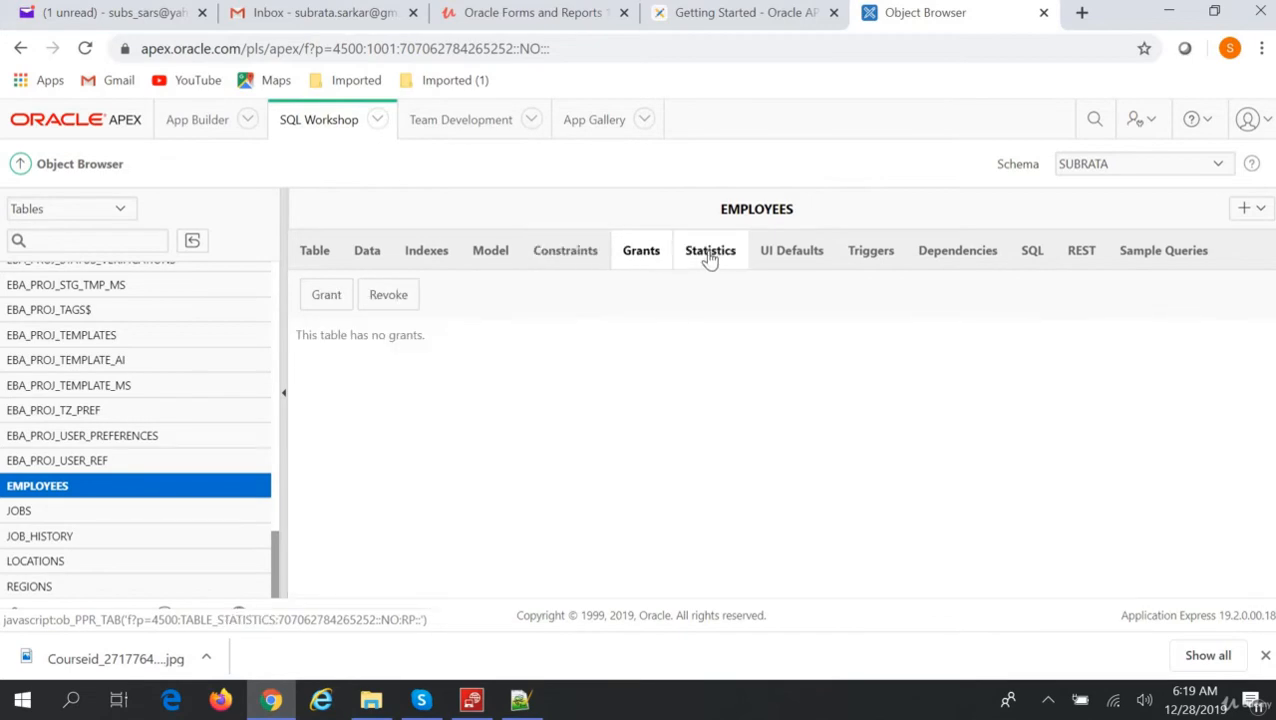
left_click(709, 256)
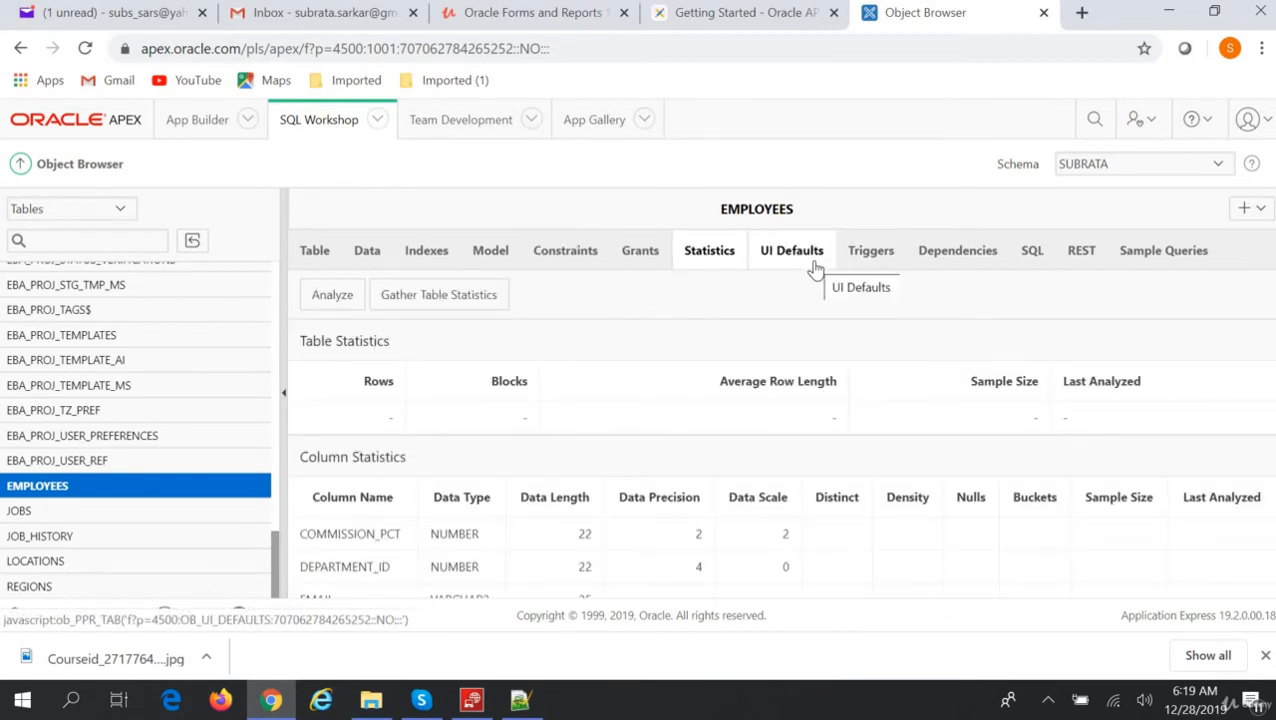
left_click(813, 268)
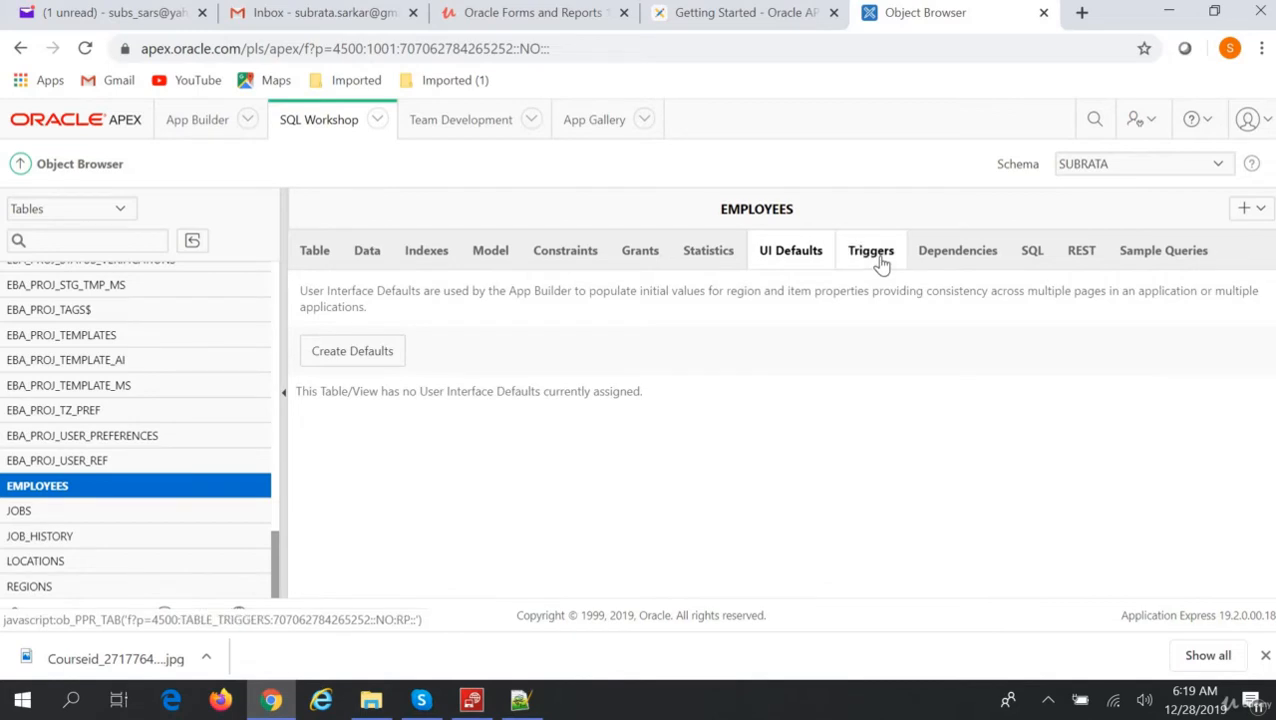
left_click(881, 263)
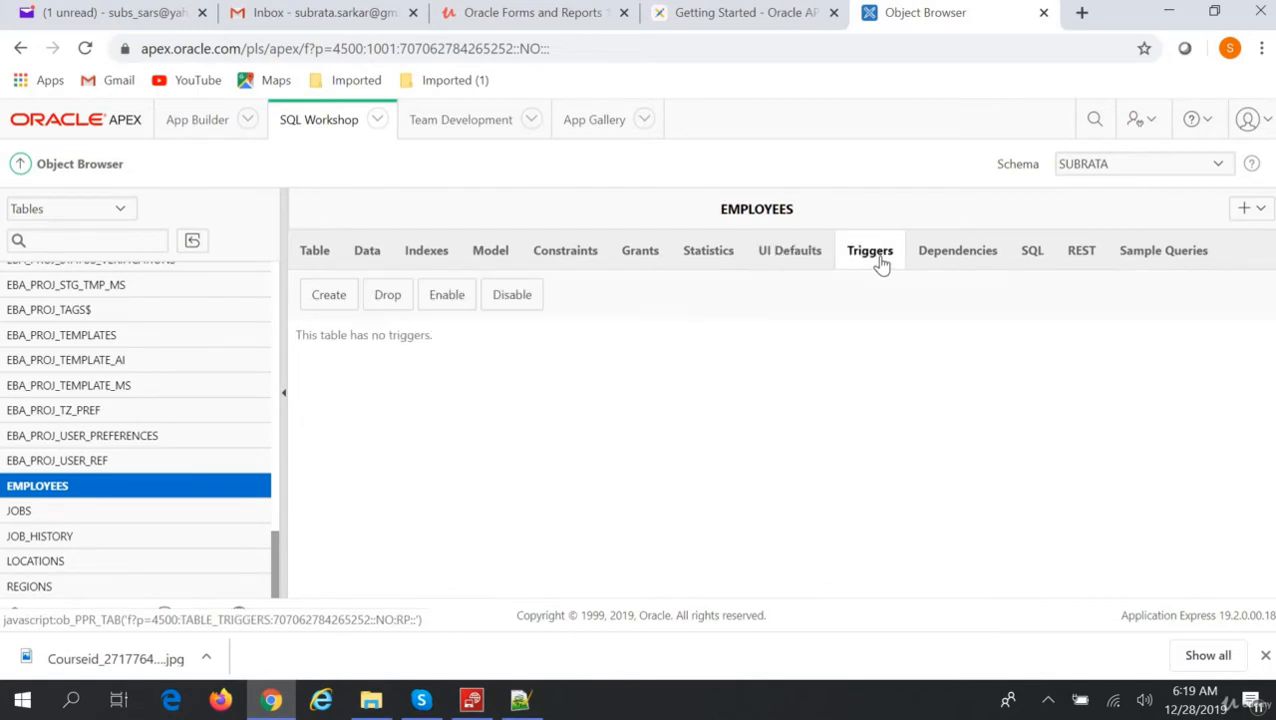
left_click(962, 264)
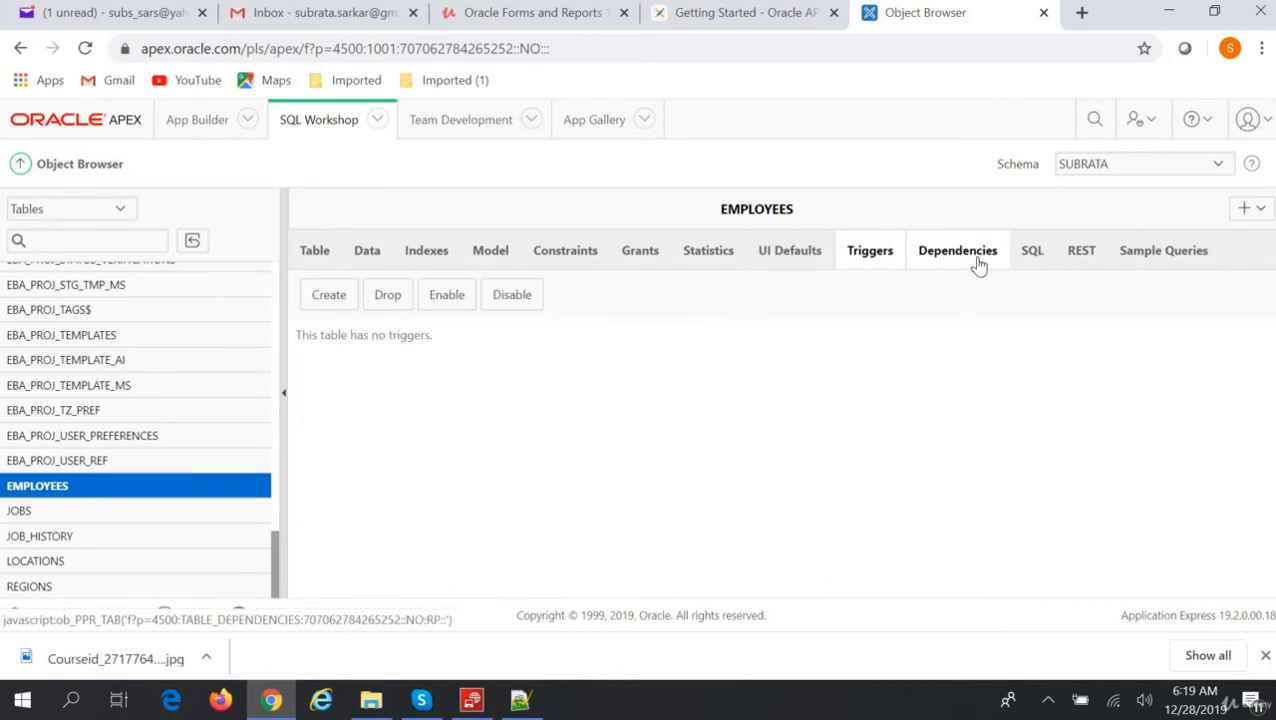
left_click(1036, 256)
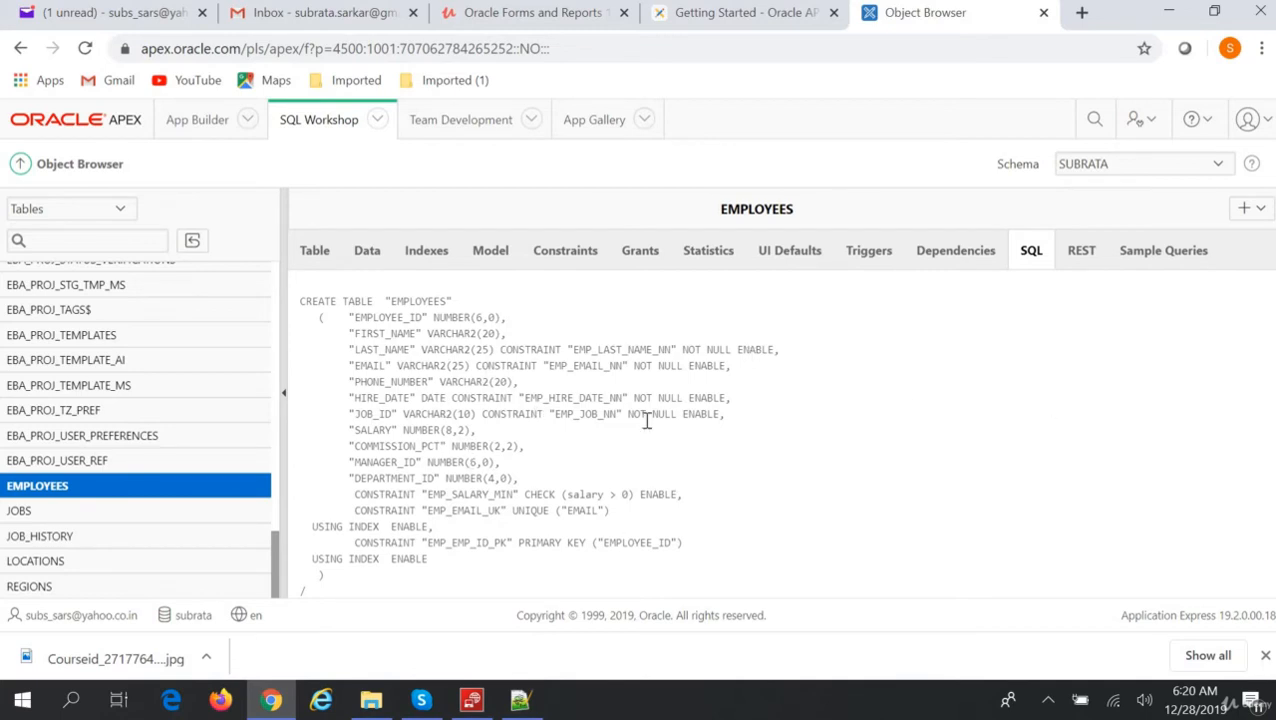
Check the REST and Sample Queries tabs, then return to the EMPLOYEES data rows.
left_click(1081, 252)
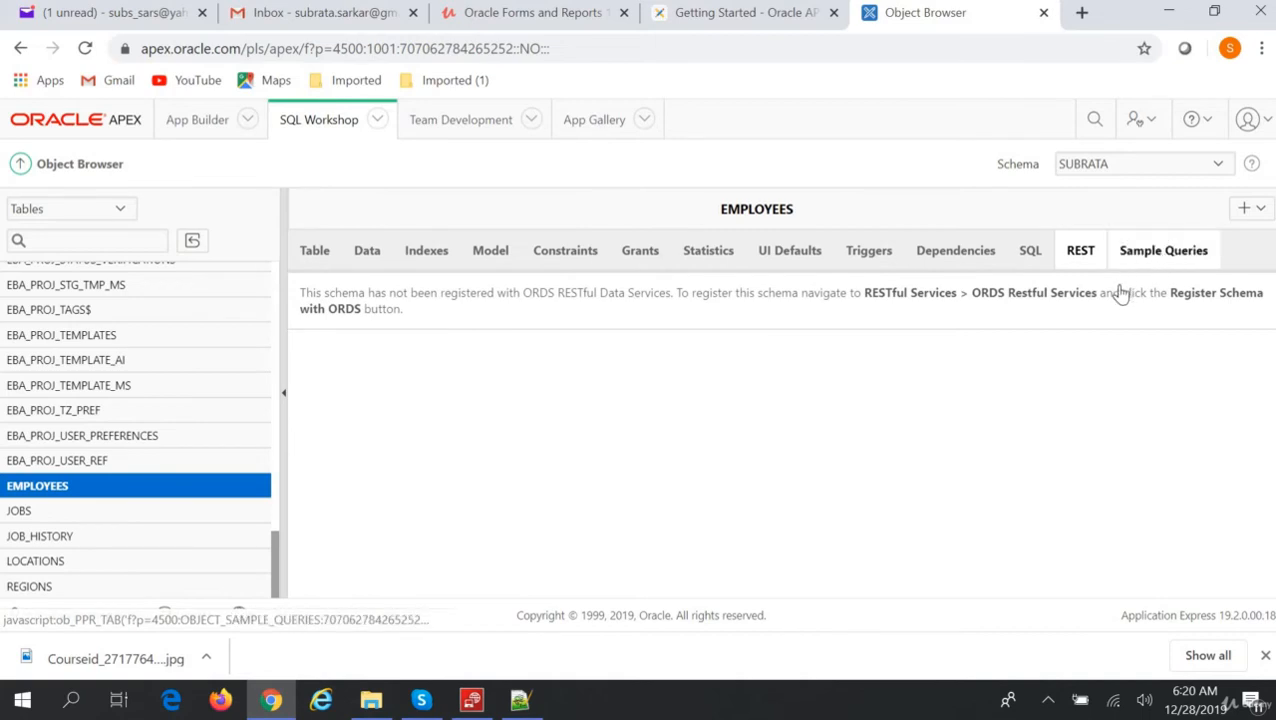
left_click(1152, 262)
left_click(368, 256)
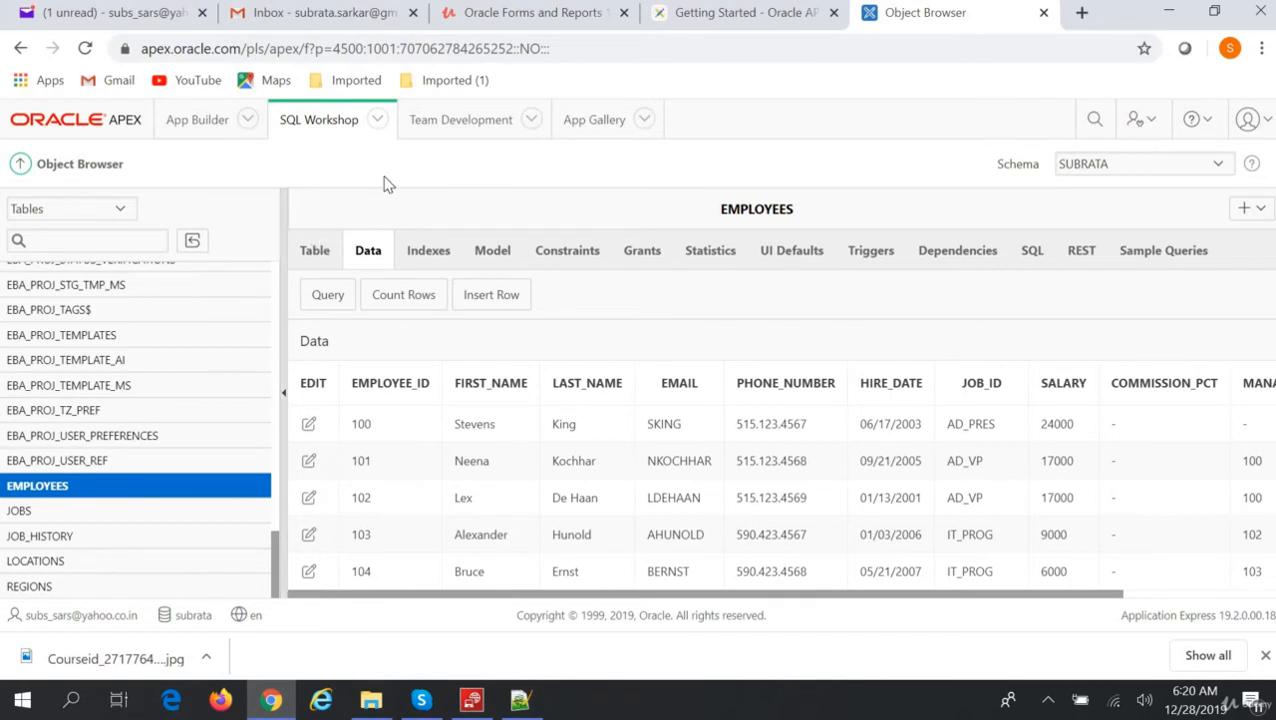
Choose SQL Scripts from the SQL Workshop menu to list the HR_CREATE script.
left_click(378, 120)
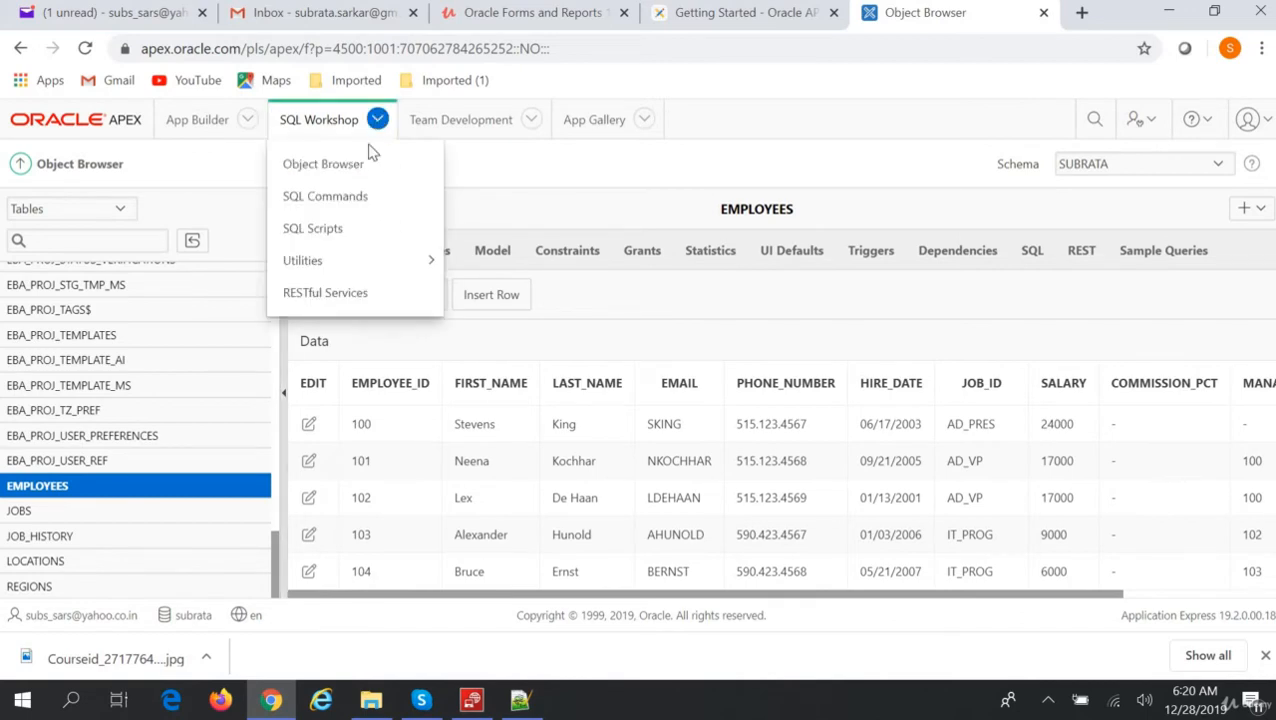
left_click(323, 226)
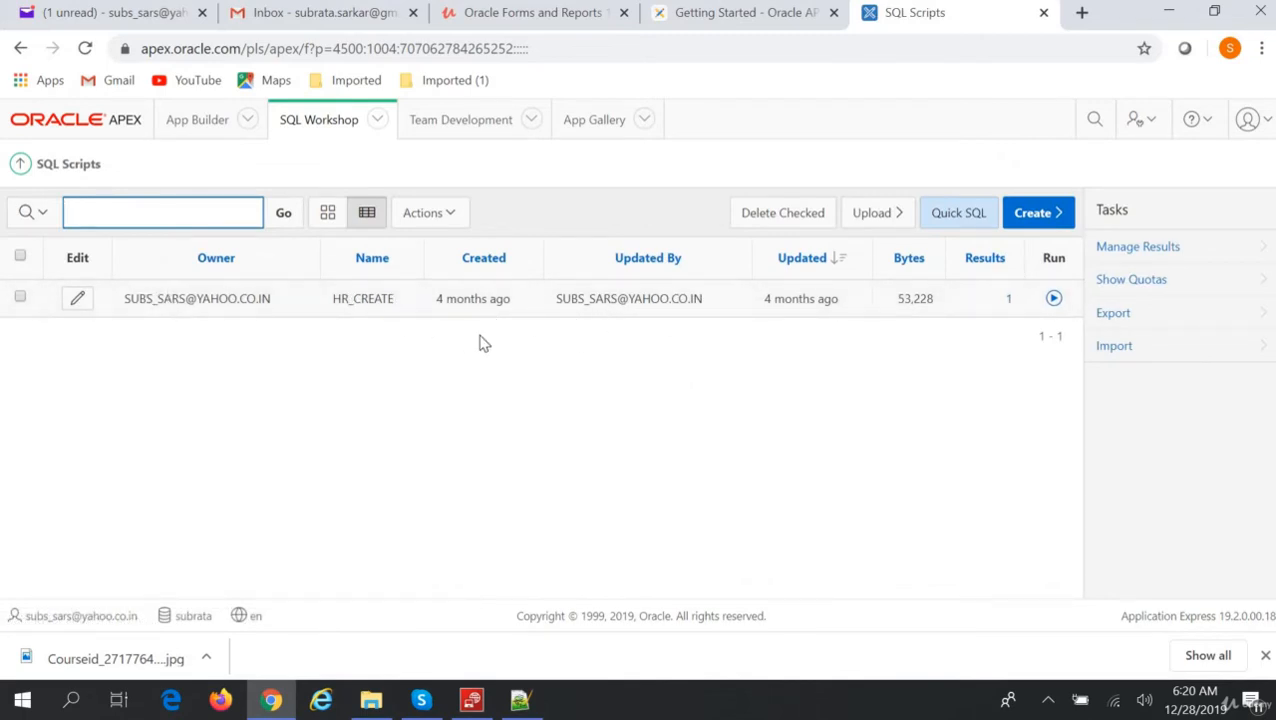
Open hr_drop_new.sql from the OracleAPEX folder in Notepad++.
left_click(386, 704)
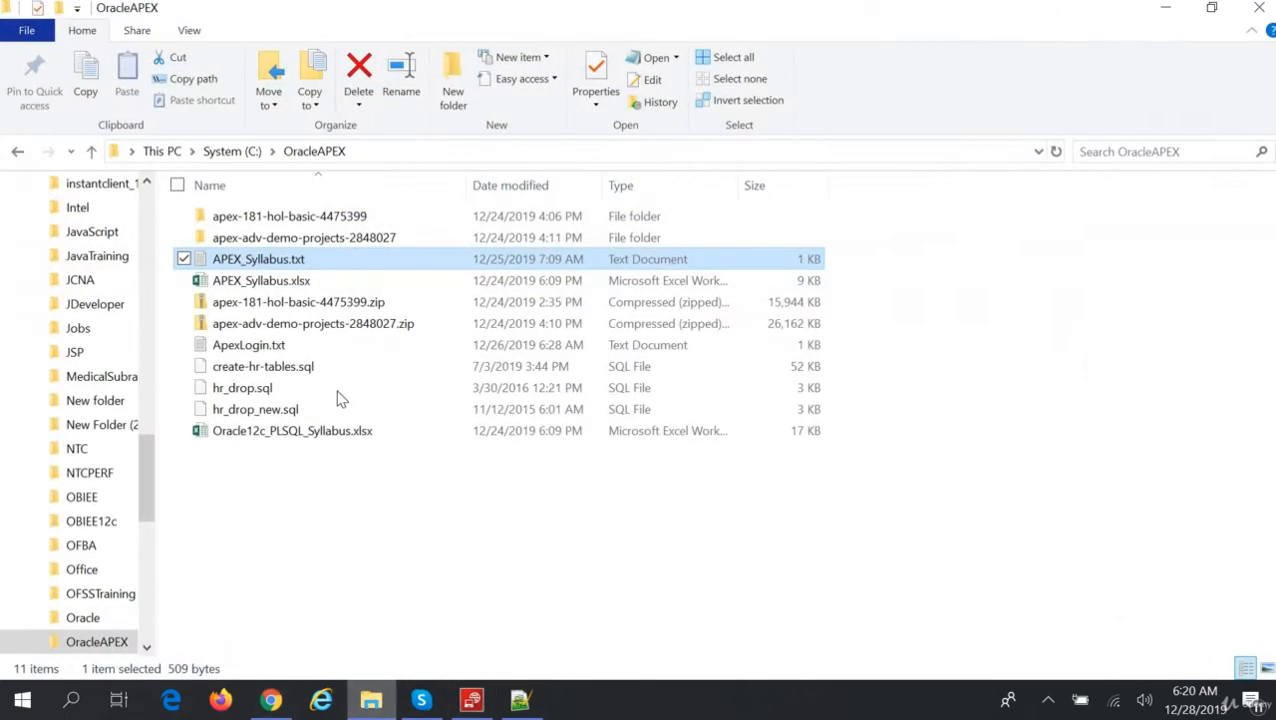
left_click(280, 411)
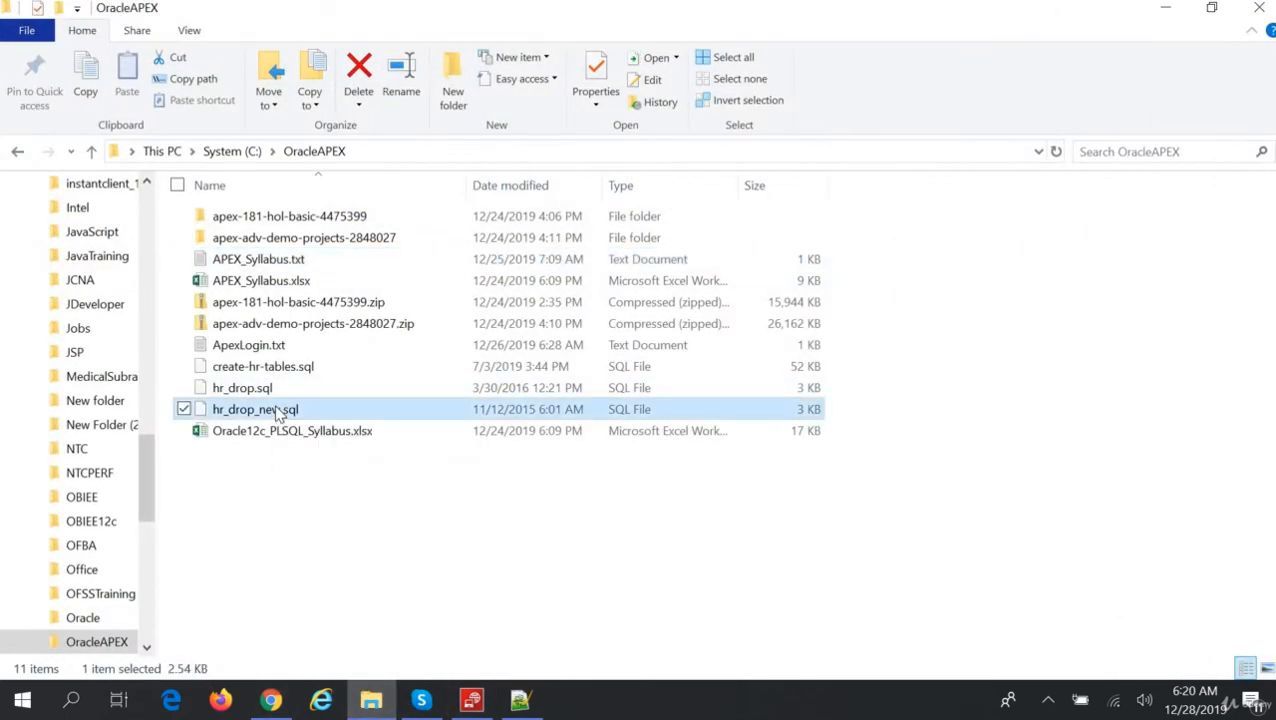
right_click(280, 411)
left_click(228, 364)
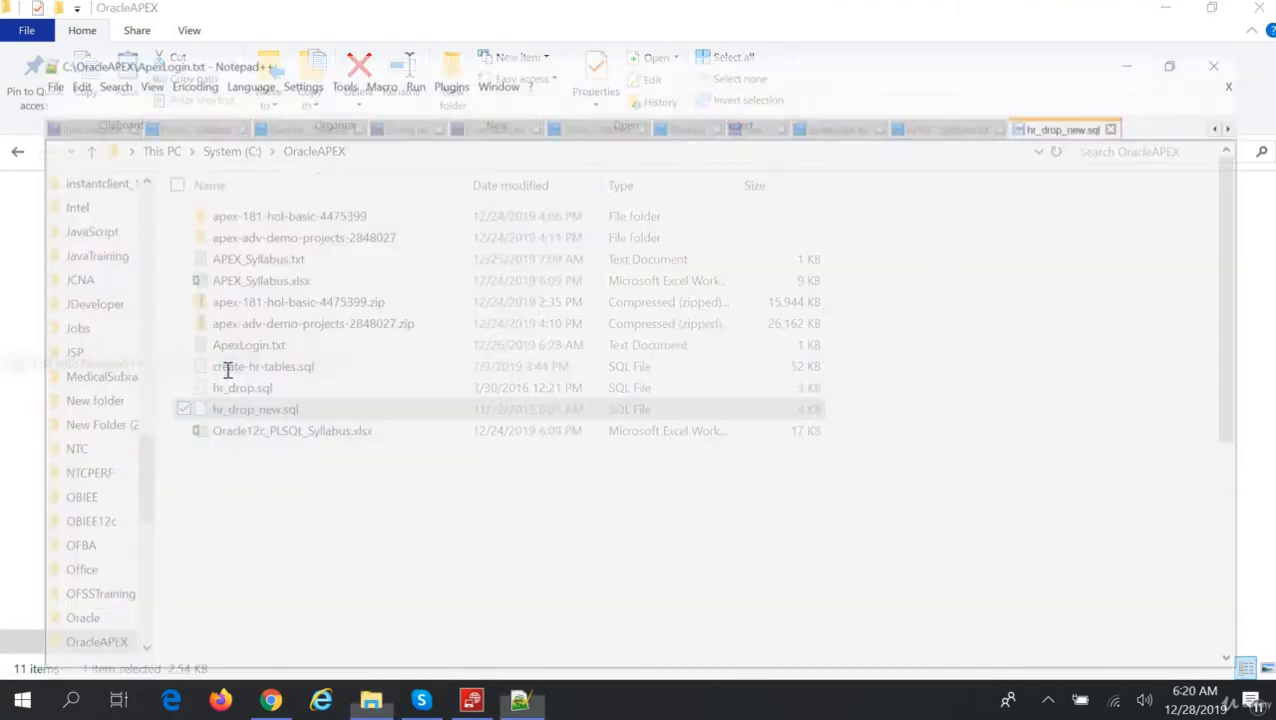
Delete the SET settings block (lines 44–51) and save hr_drop_new.sql.
scroll(353, 452, "down", 6)
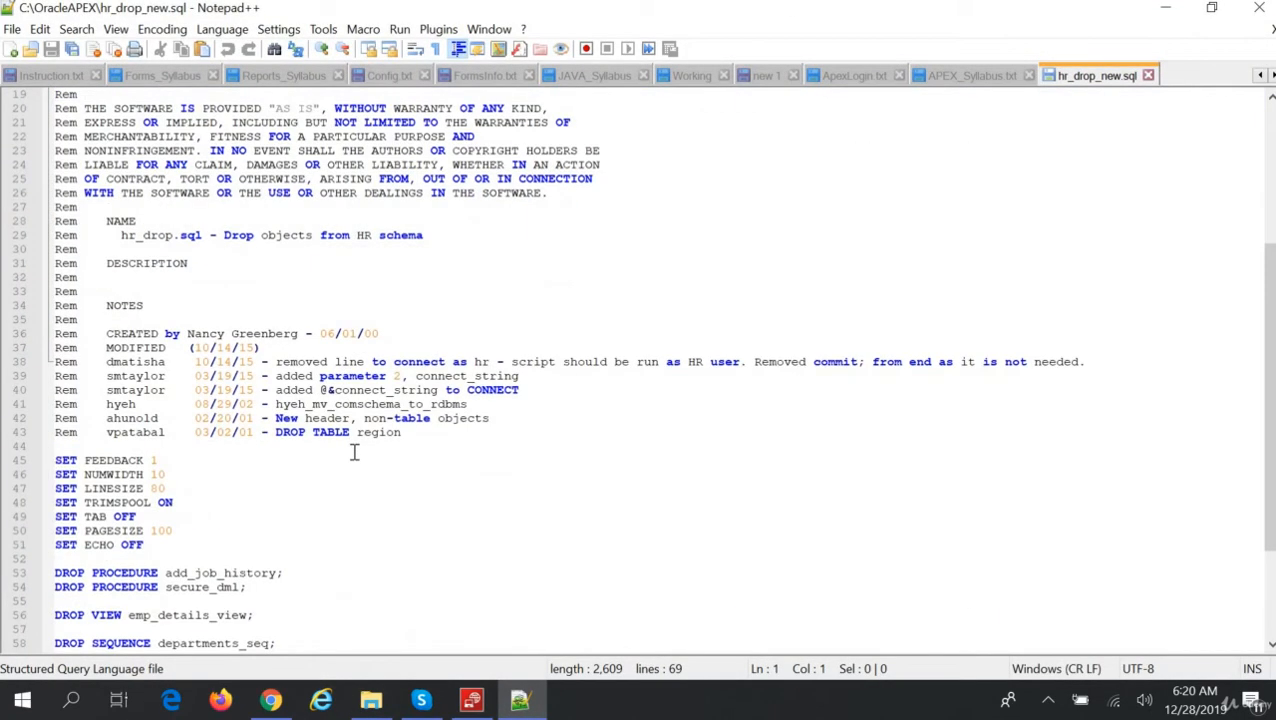
scroll(353, 452, "down", 4)
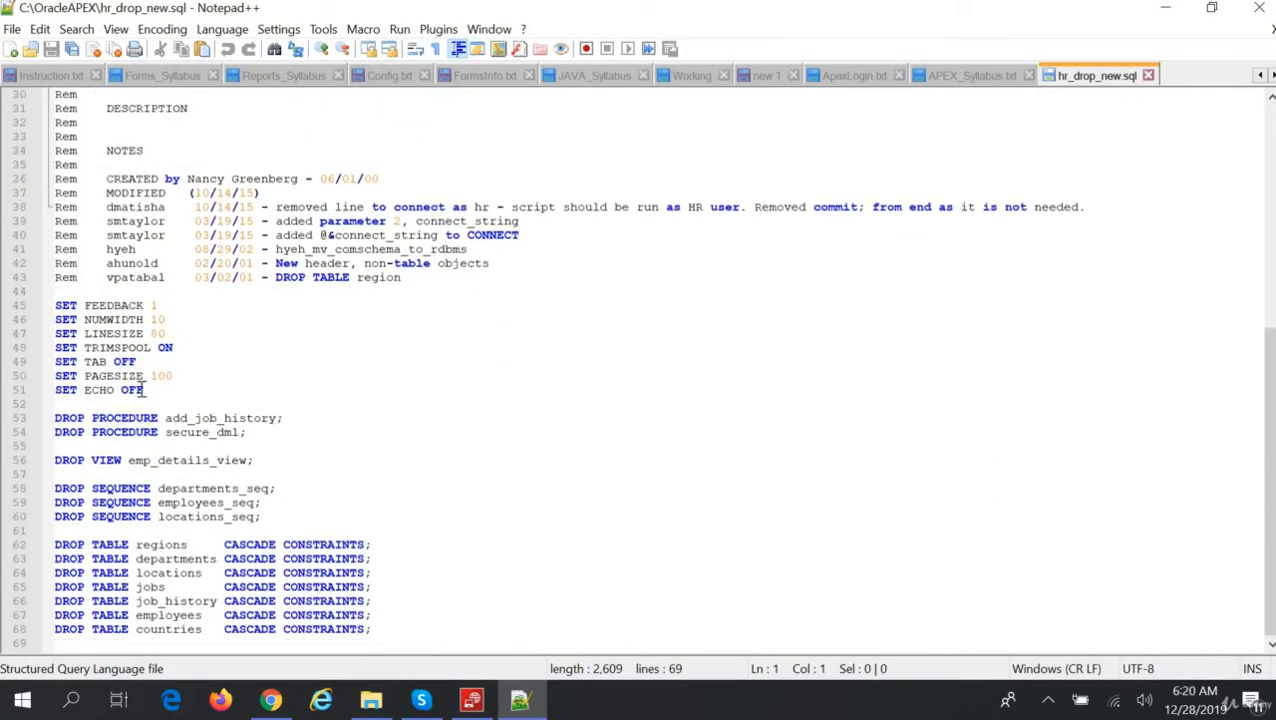
left_click_drag(145, 390, 30, 296)
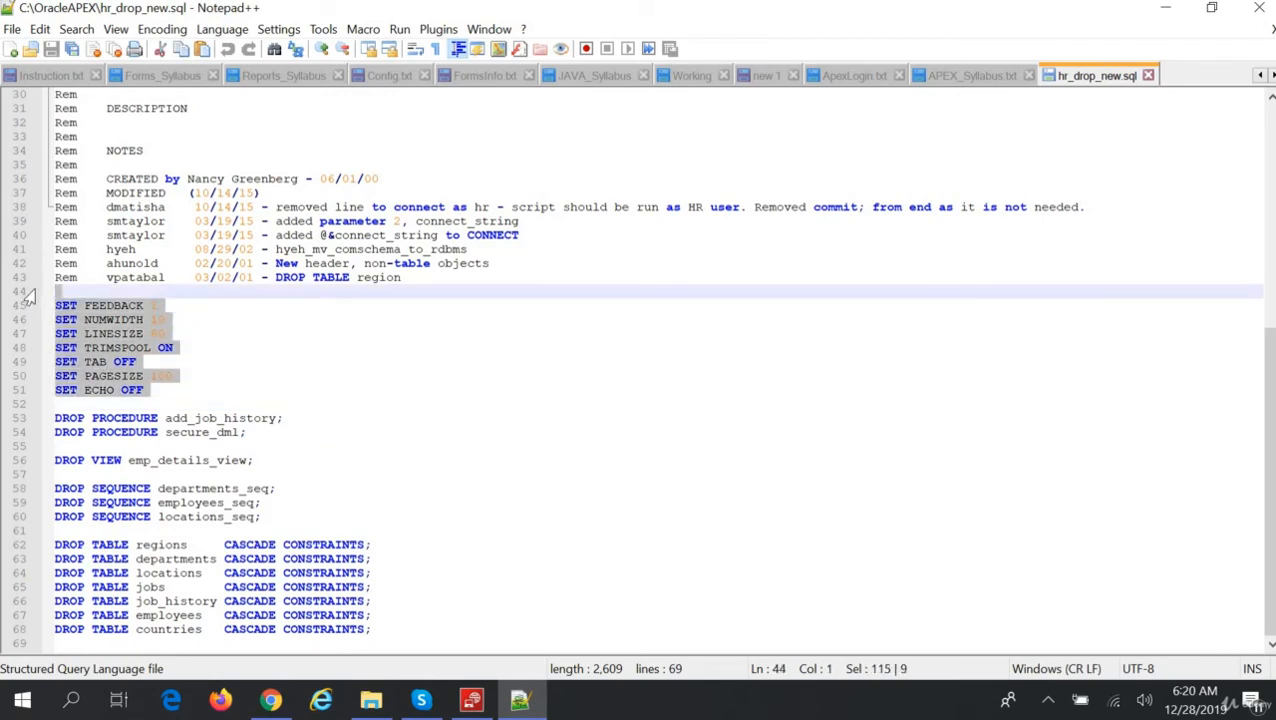
key("Delete")
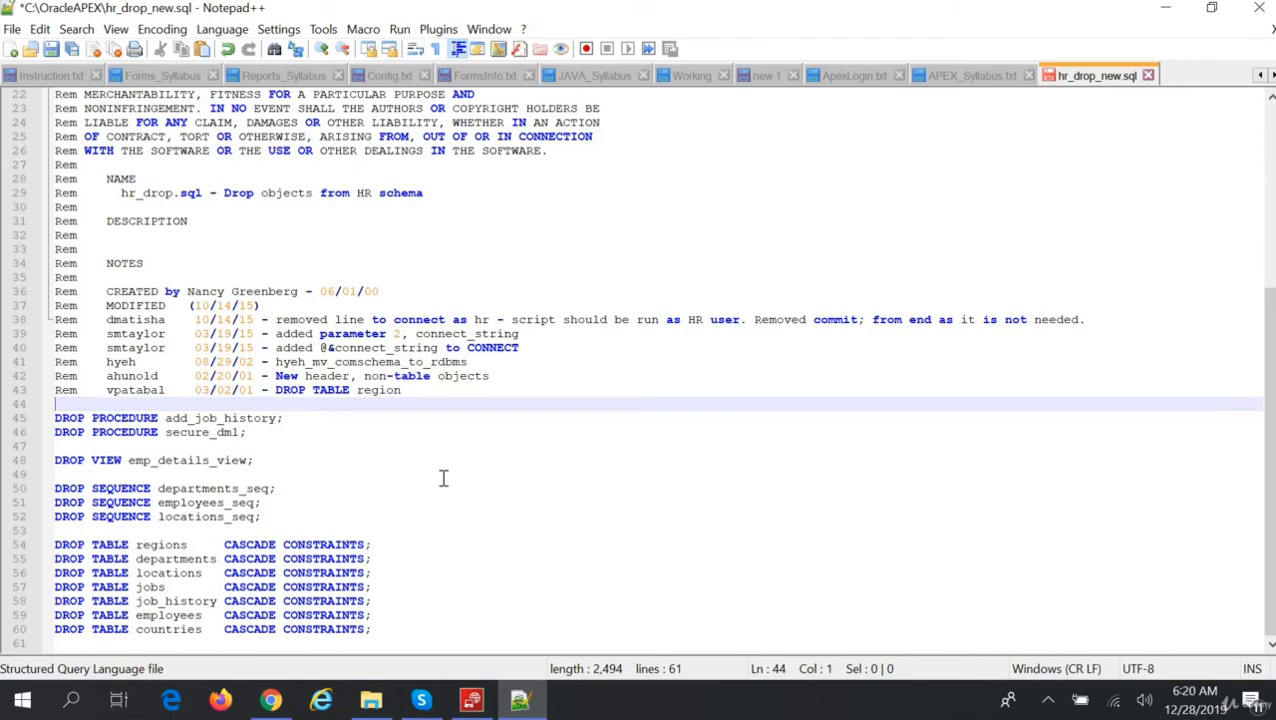
scroll(443, 478, "up", 1)
scroll(443, 478, "down", 1)
scroll(443, 478, "up", 7)
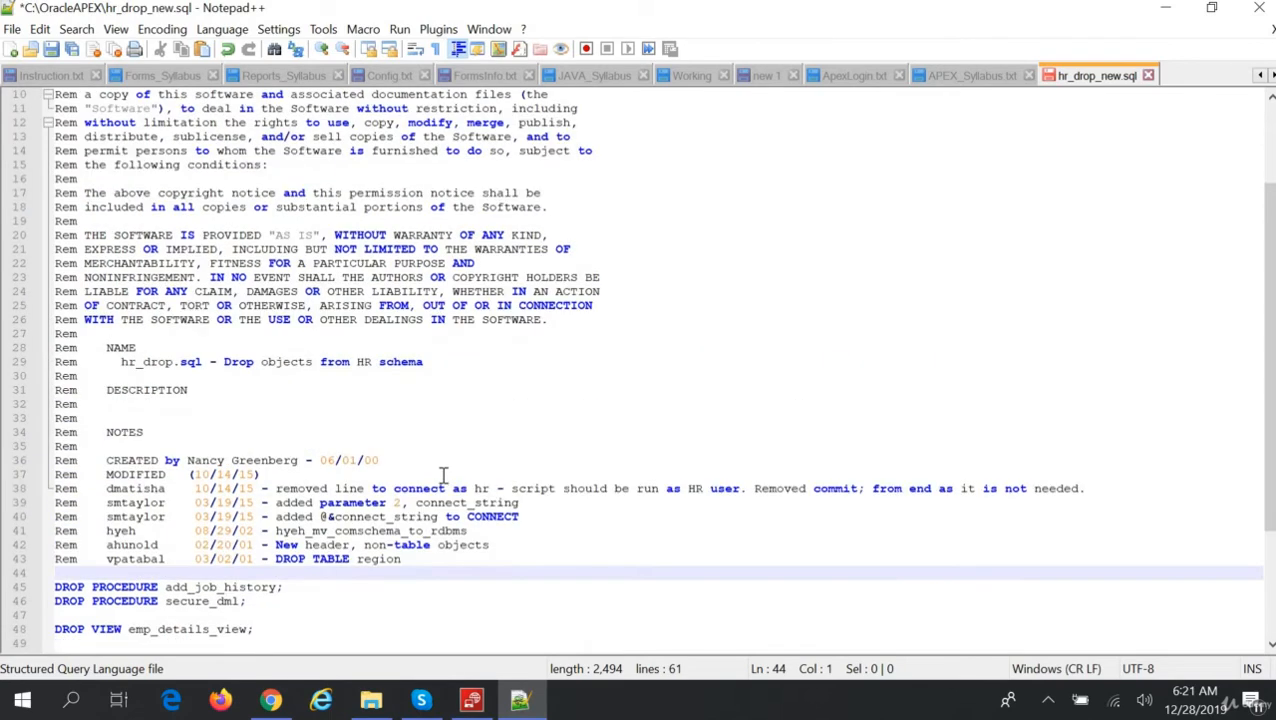
left_click(51, 50)
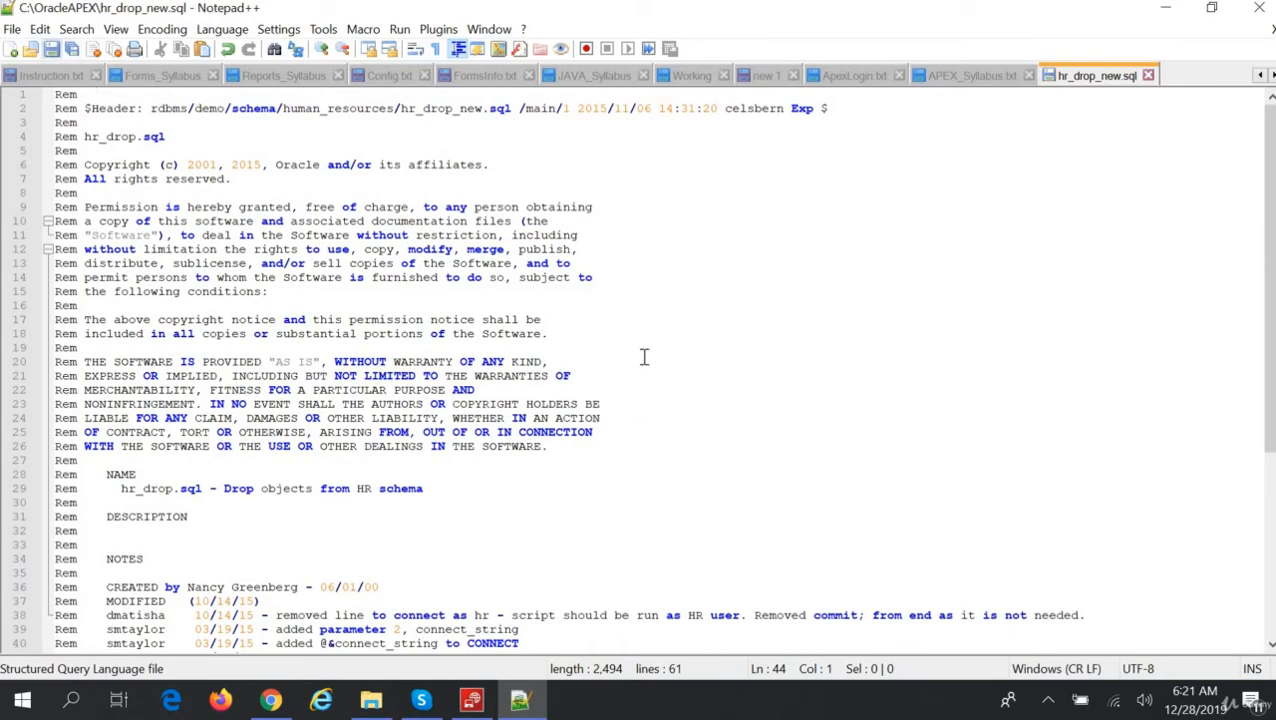
left_click(272, 702)
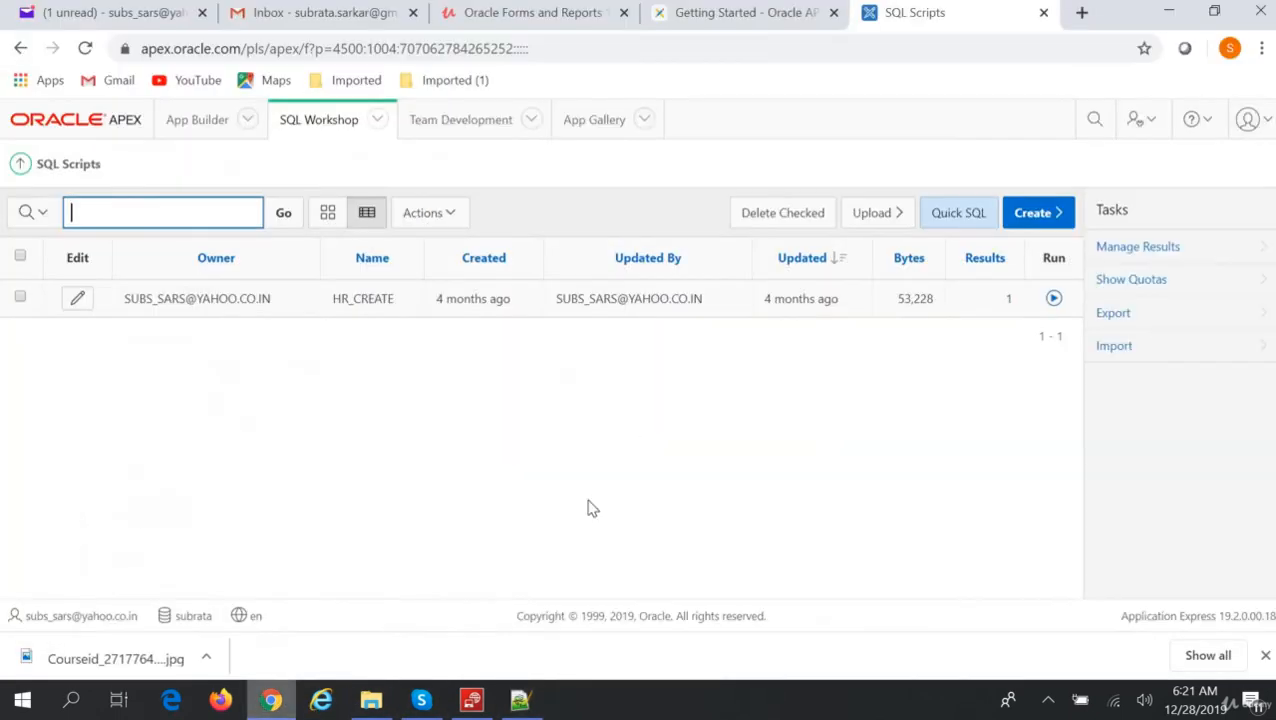
Back out of a new Script Editor and open the Upload Script dialog on SQL Scripts.
left_click(1020, 219)
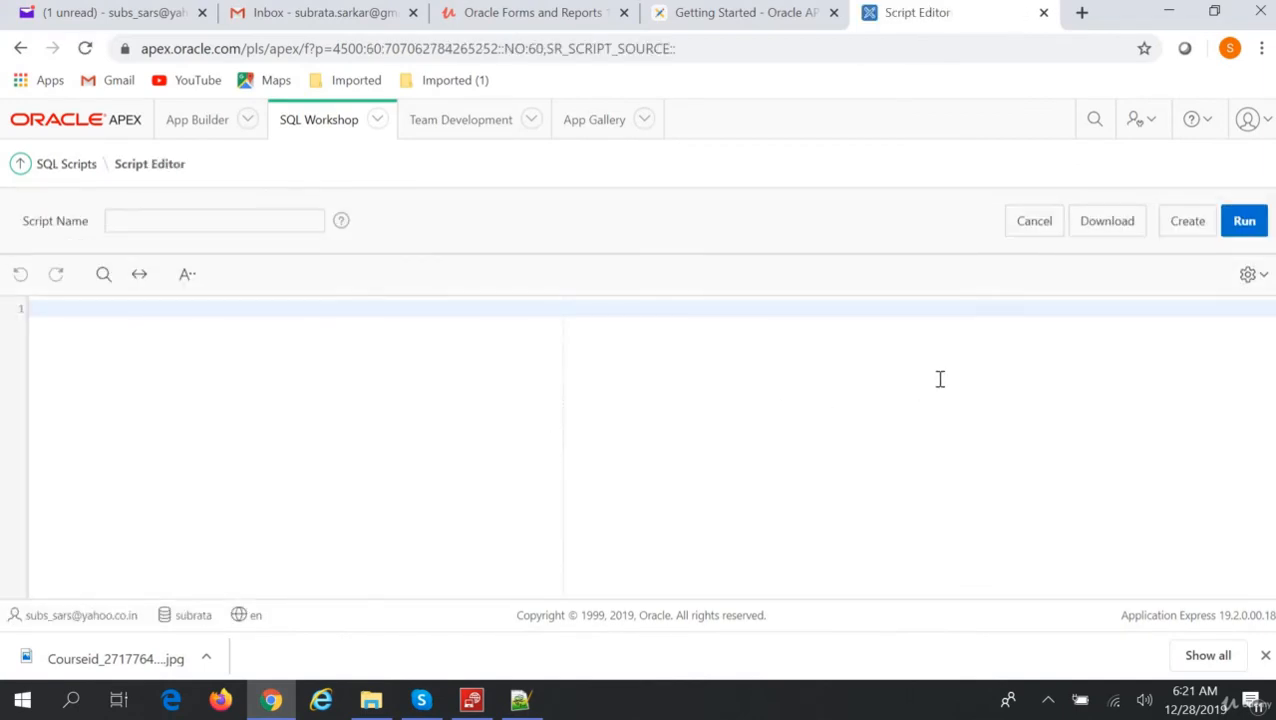
left_click(1045, 232)
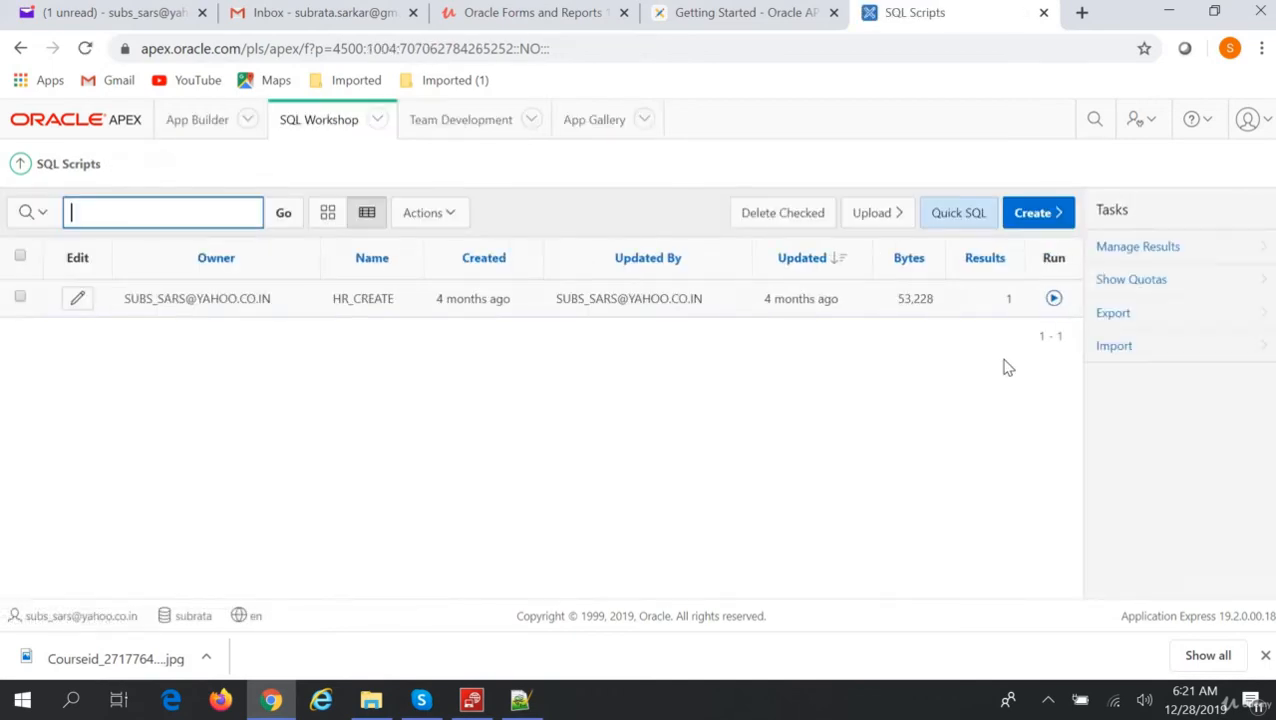
left_click(873, 213)
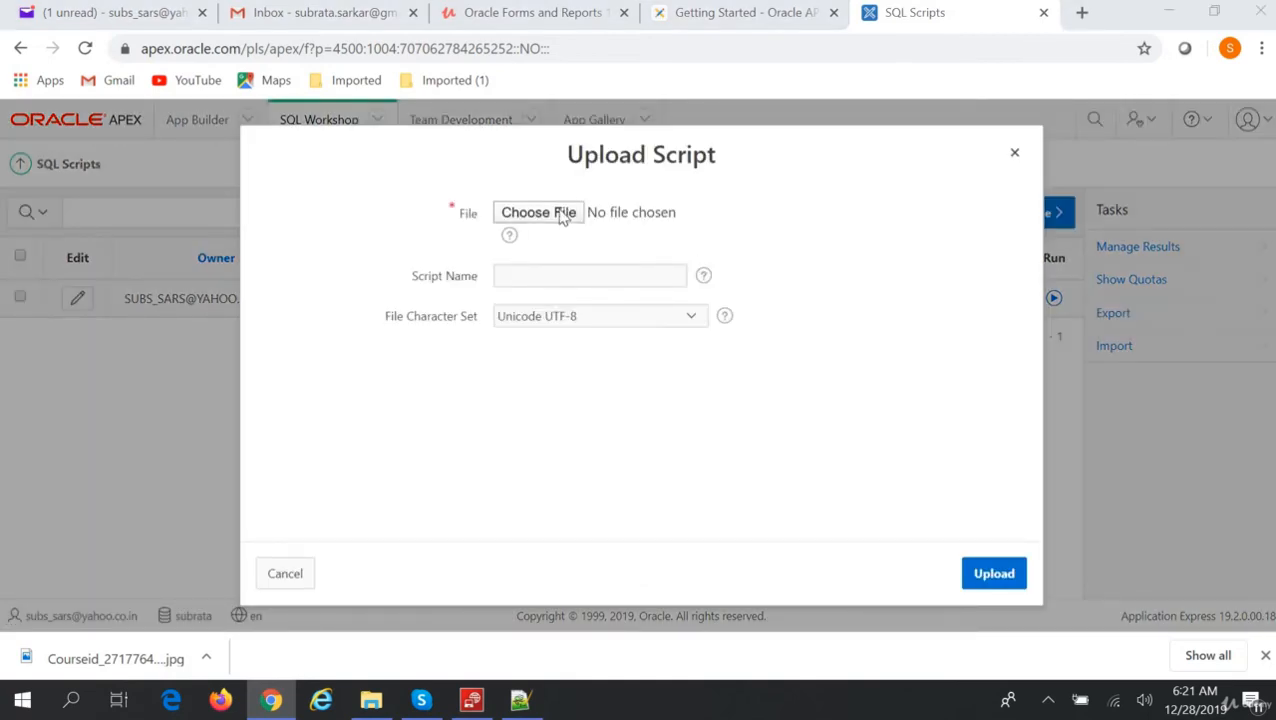
Upload C:\OracleAPEX\hr_drop_new.sql as a script named HR_DROP.
left_click(560, 213)
left_click(180, 43)
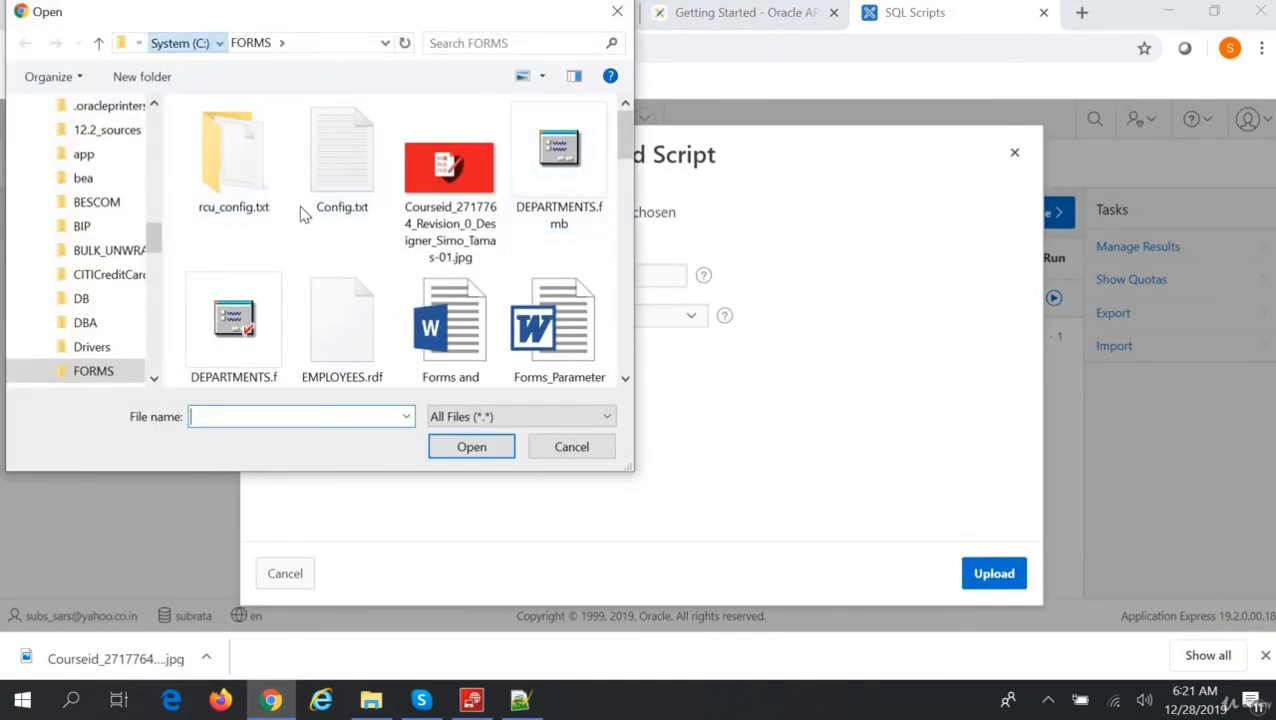
scroll(316, 245, "down", 5)
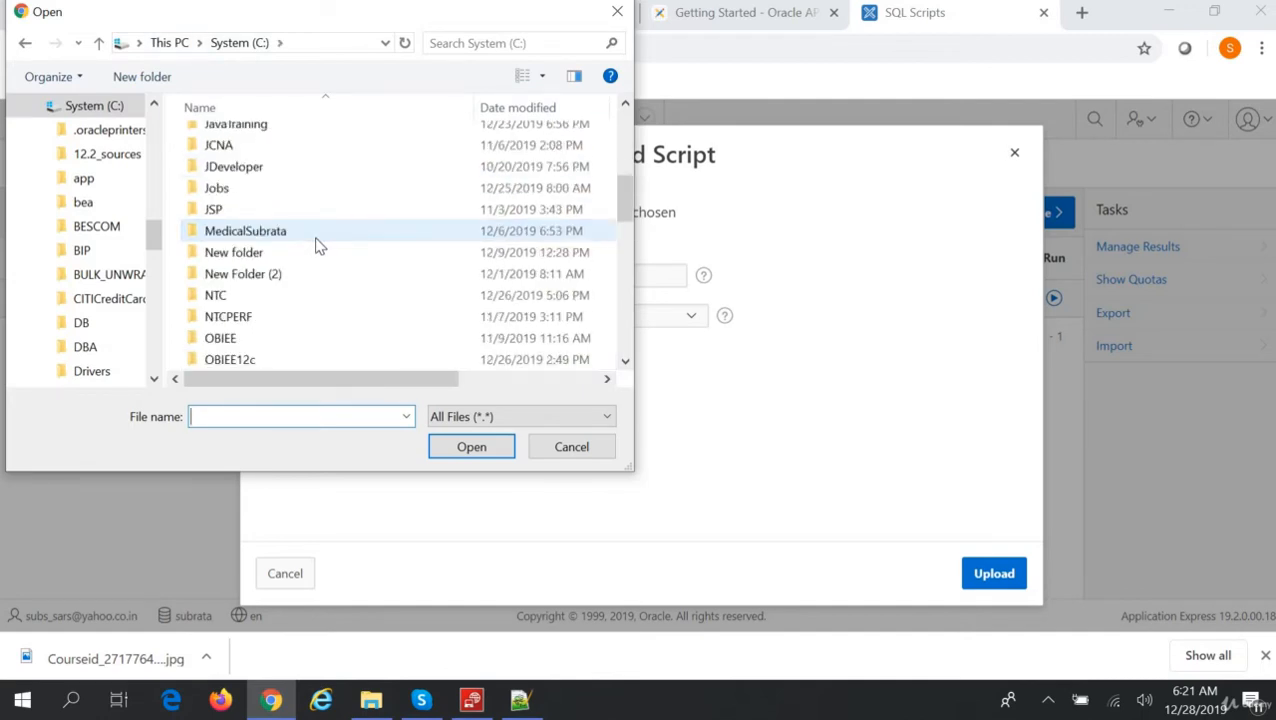
scroll(316, 245, "down", 2)
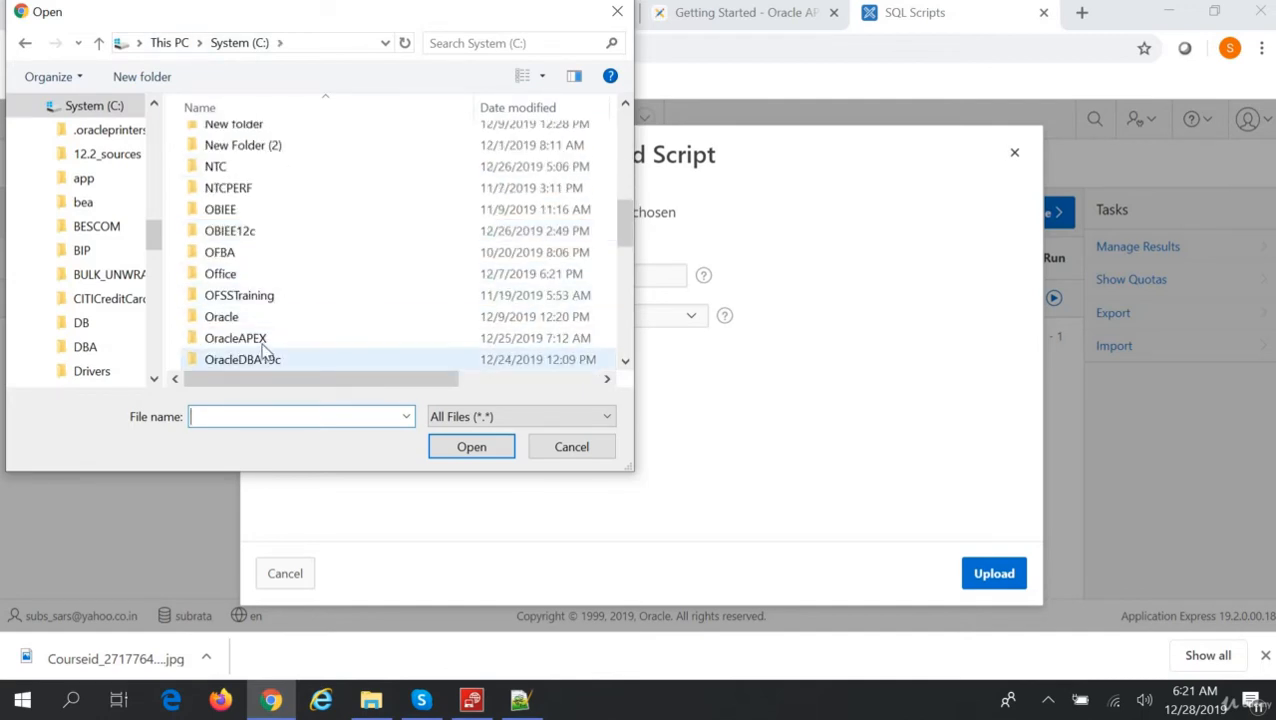
double_click(265, 342)
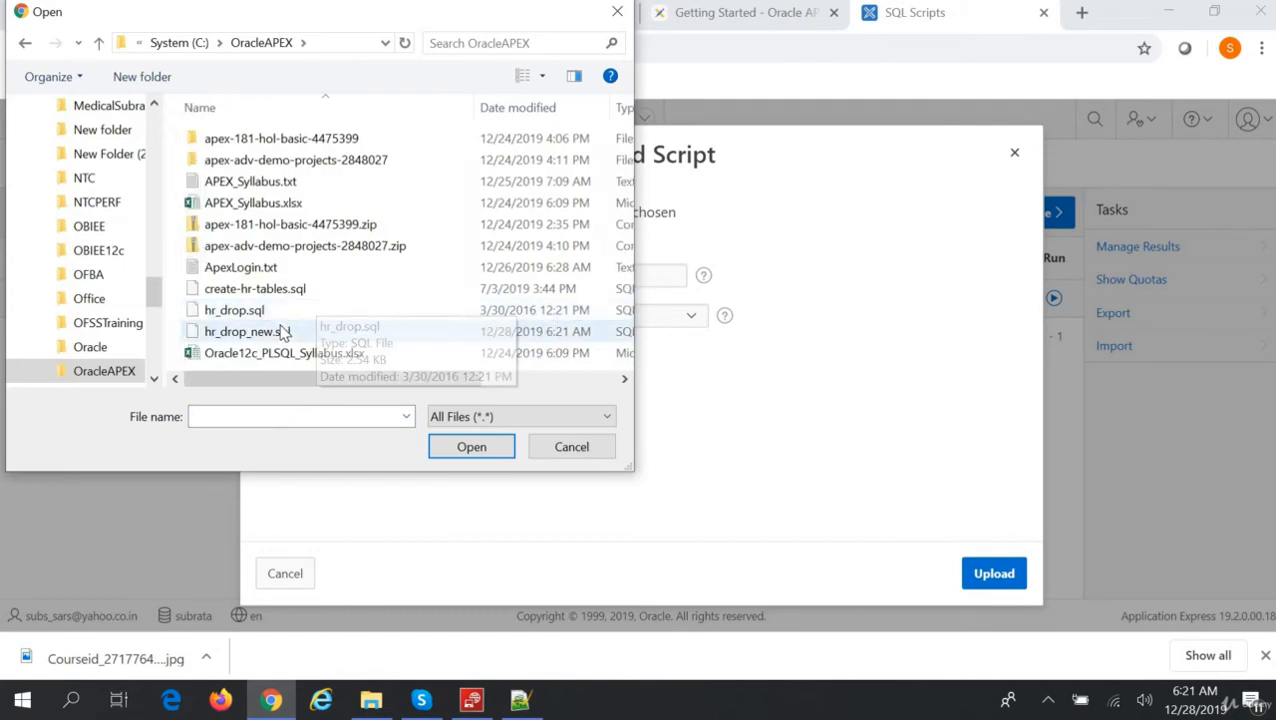
left_click(250, 331)
left_click(474, 452)
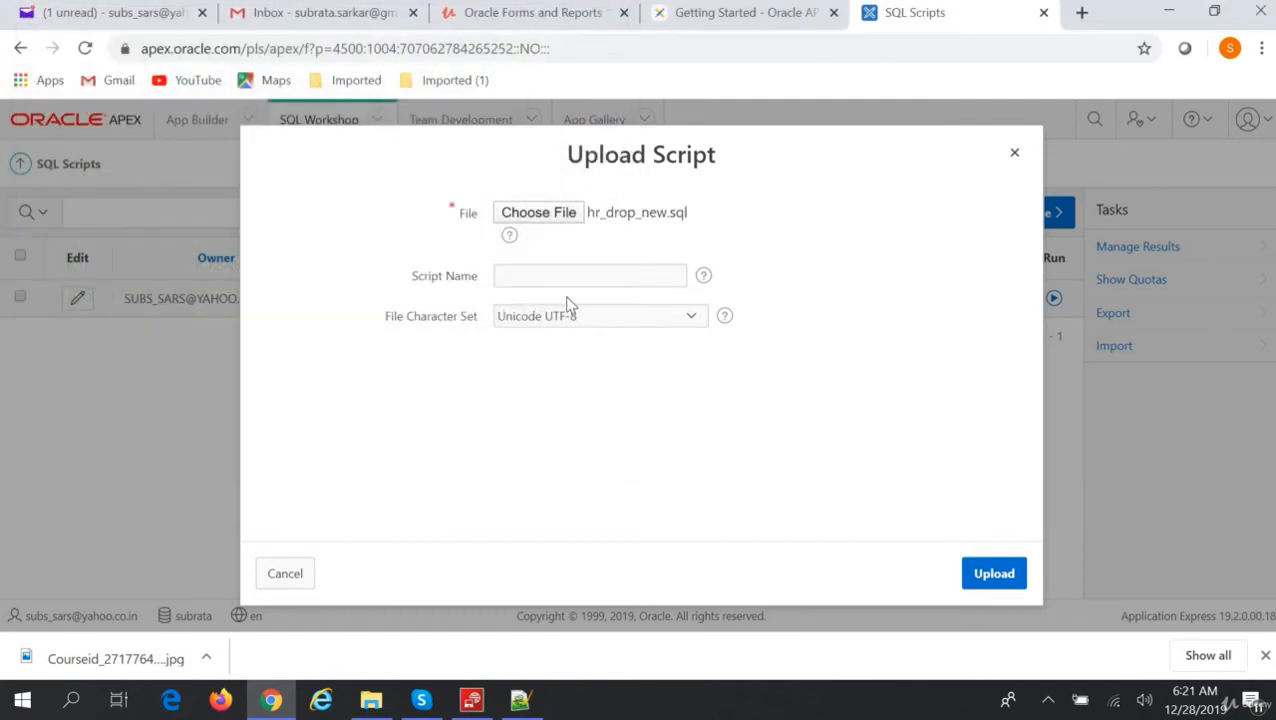
left_click(566, 277)
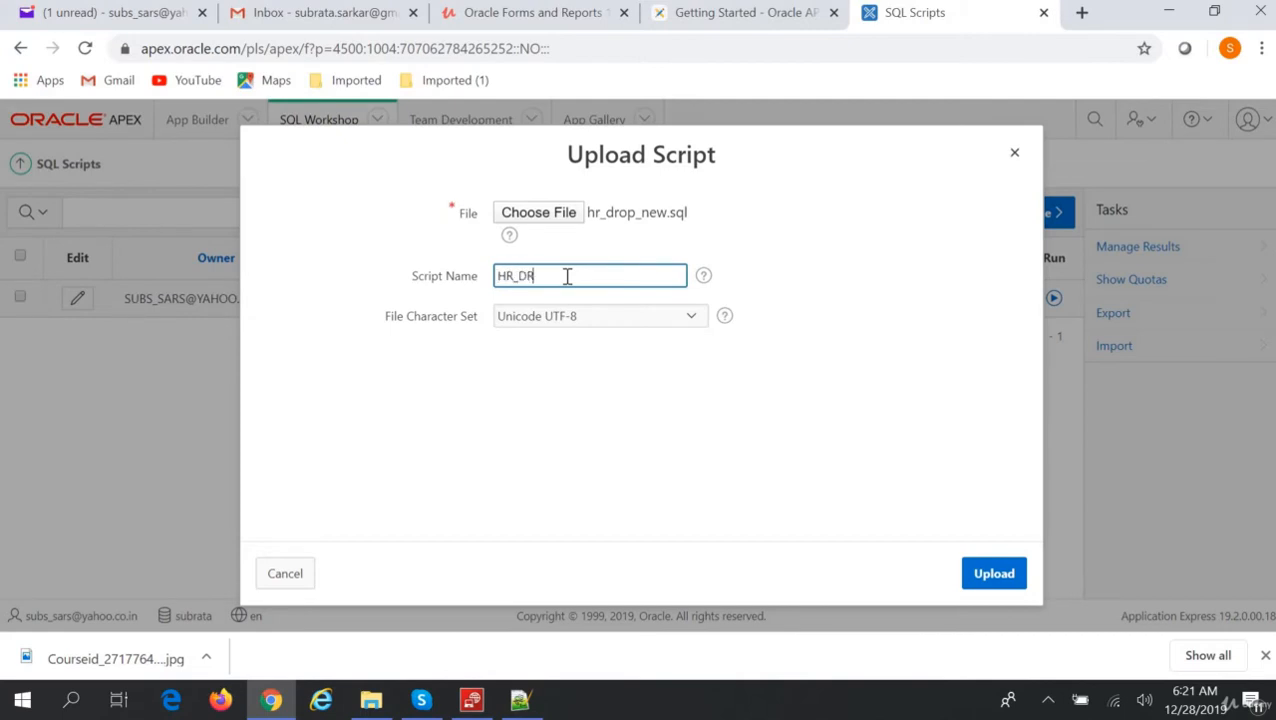
left_click(990, 573)
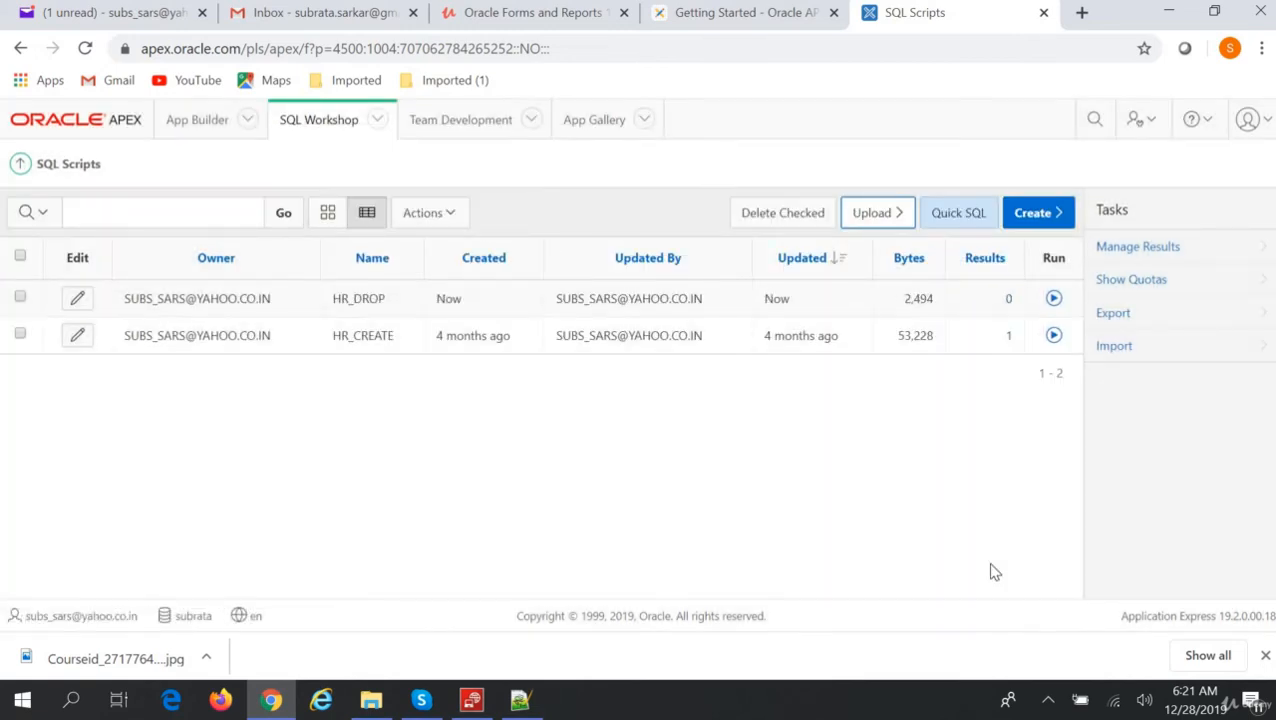
Run the HR_DROP script's 13 statements with Run Now.
left_click(1055, 300)
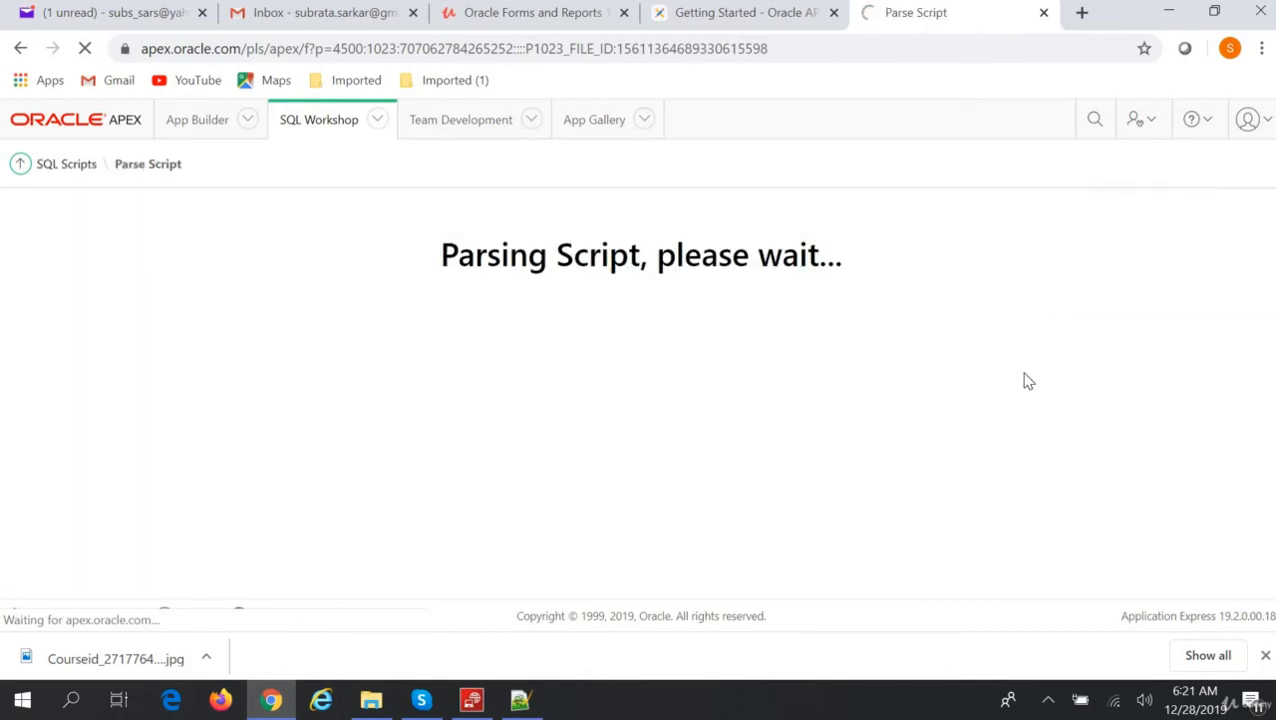
scroll(980, 532, "down", 2)
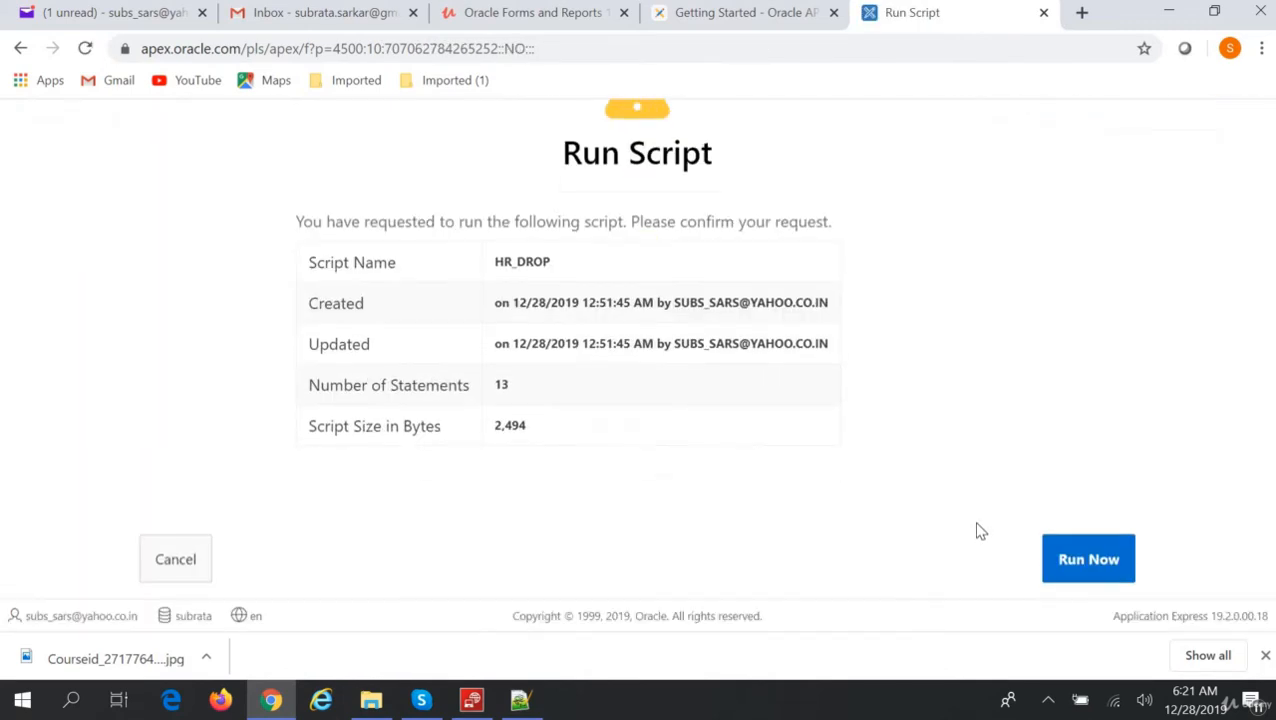
left_click(1092, 561)
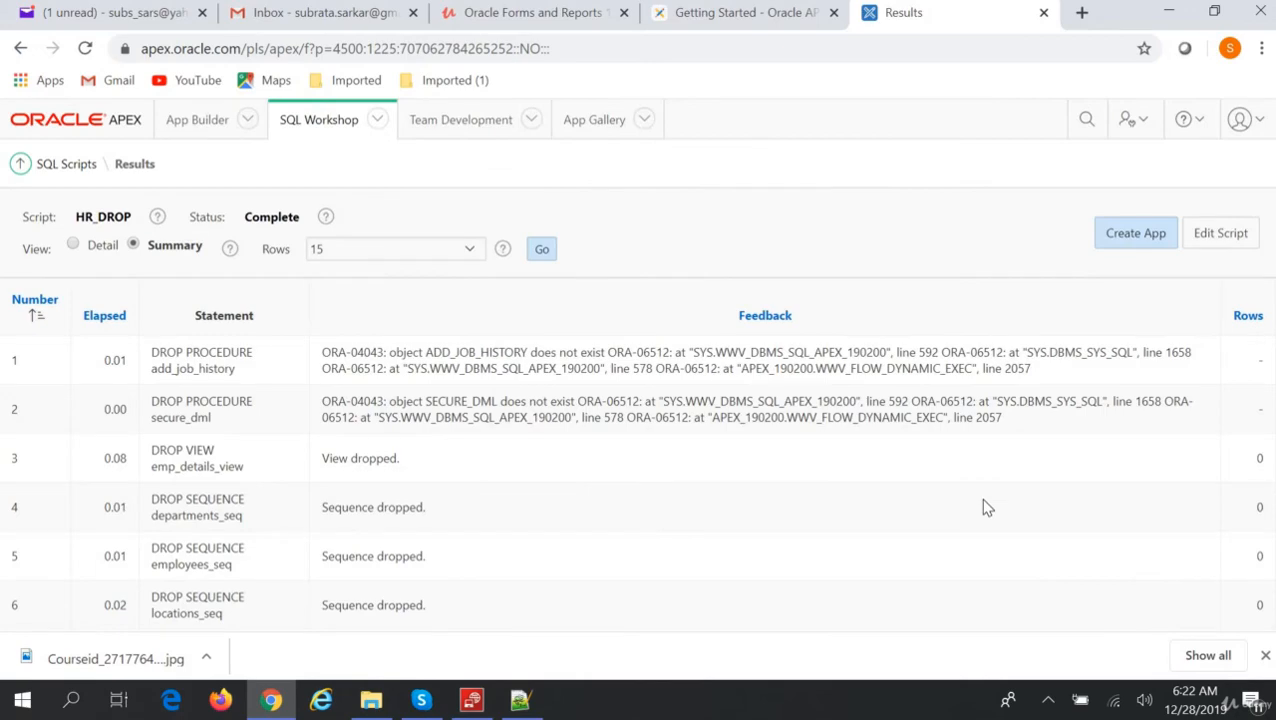
Review HR_DROP results: view and three sequences dropped, two procedures reported nonexistent.
scroll(982, 502, "down", 5)
scroll(982, 502, "up", 4)
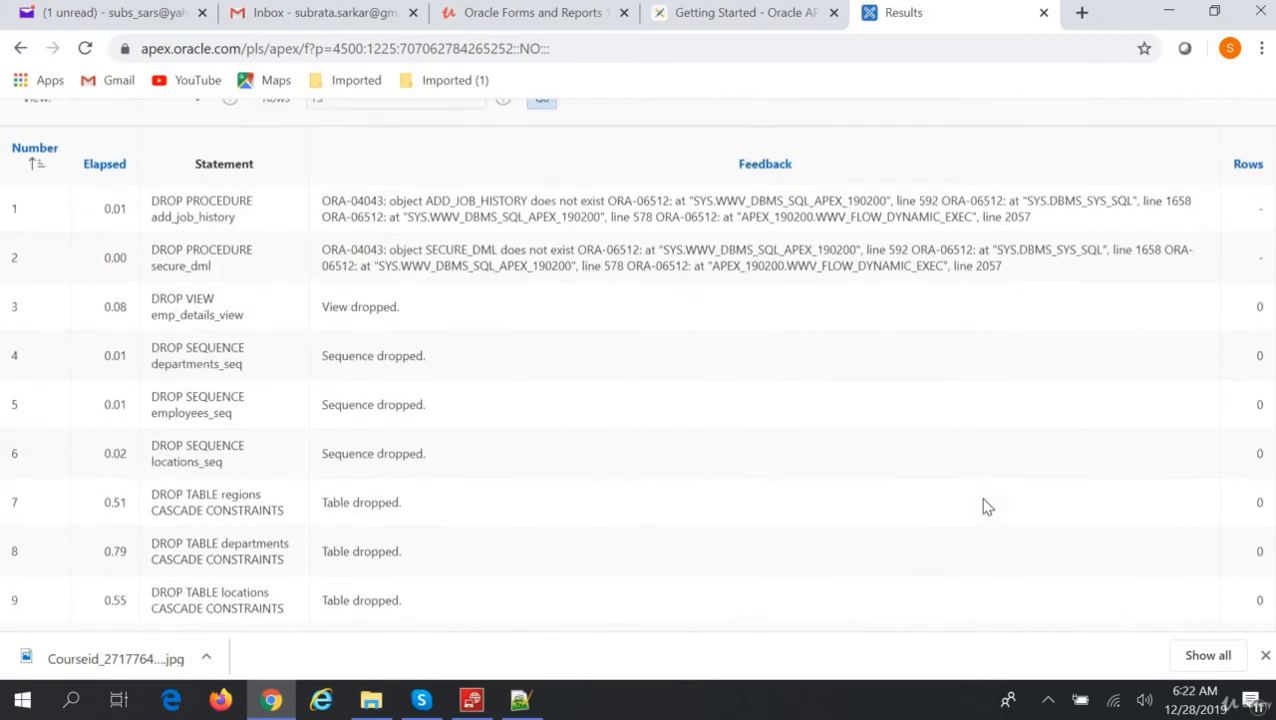
scroll(982, 505, "up", 1)
scroll(982, 507, "up", 1)
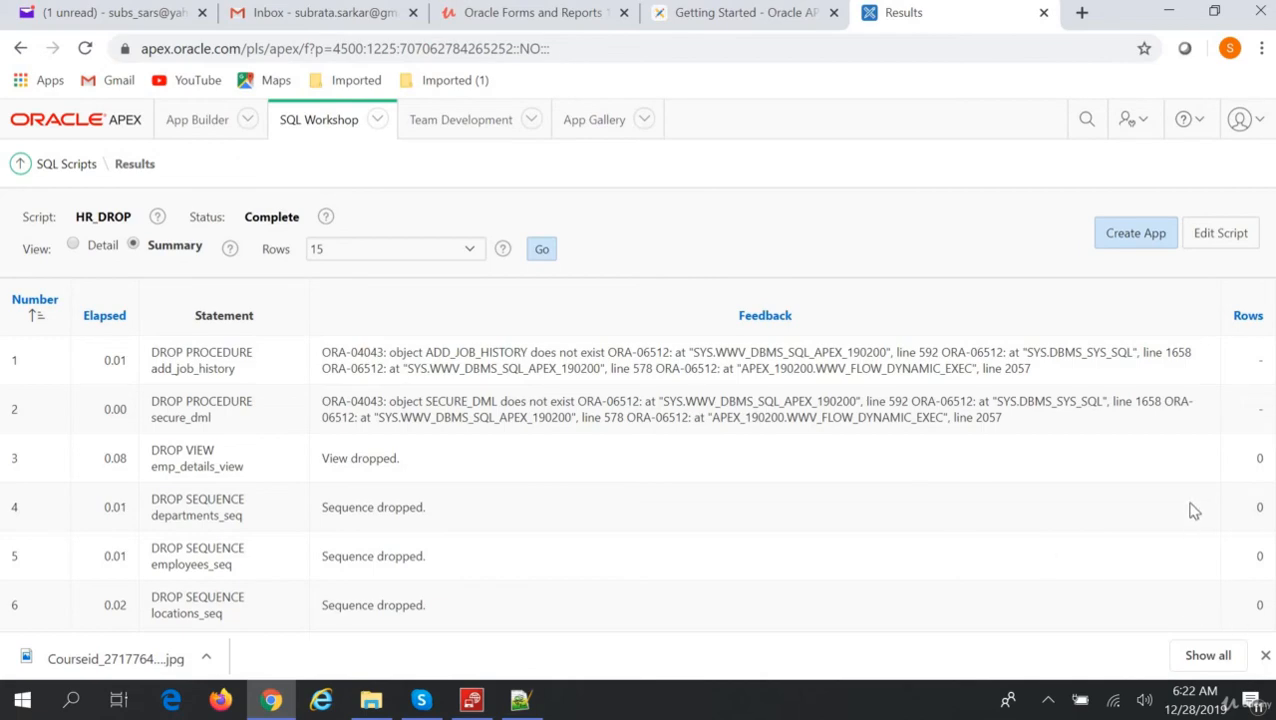
scroll(1191, 512, "down", 5)
scroll(1191, 512, "up", 5)
left_click(377, 121)
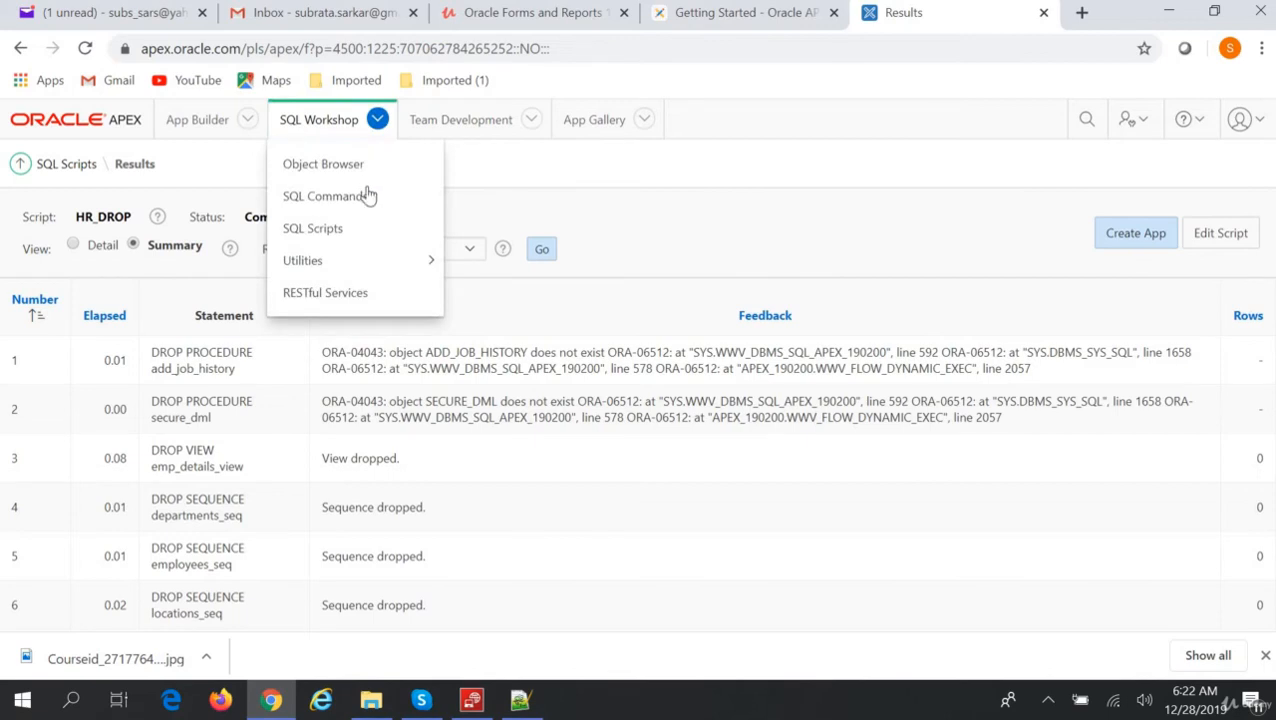
Glance at the Object Browser, then return to the SQL Scripts list with HR_DROP and HR_CREATE.
left_click(360, 166)
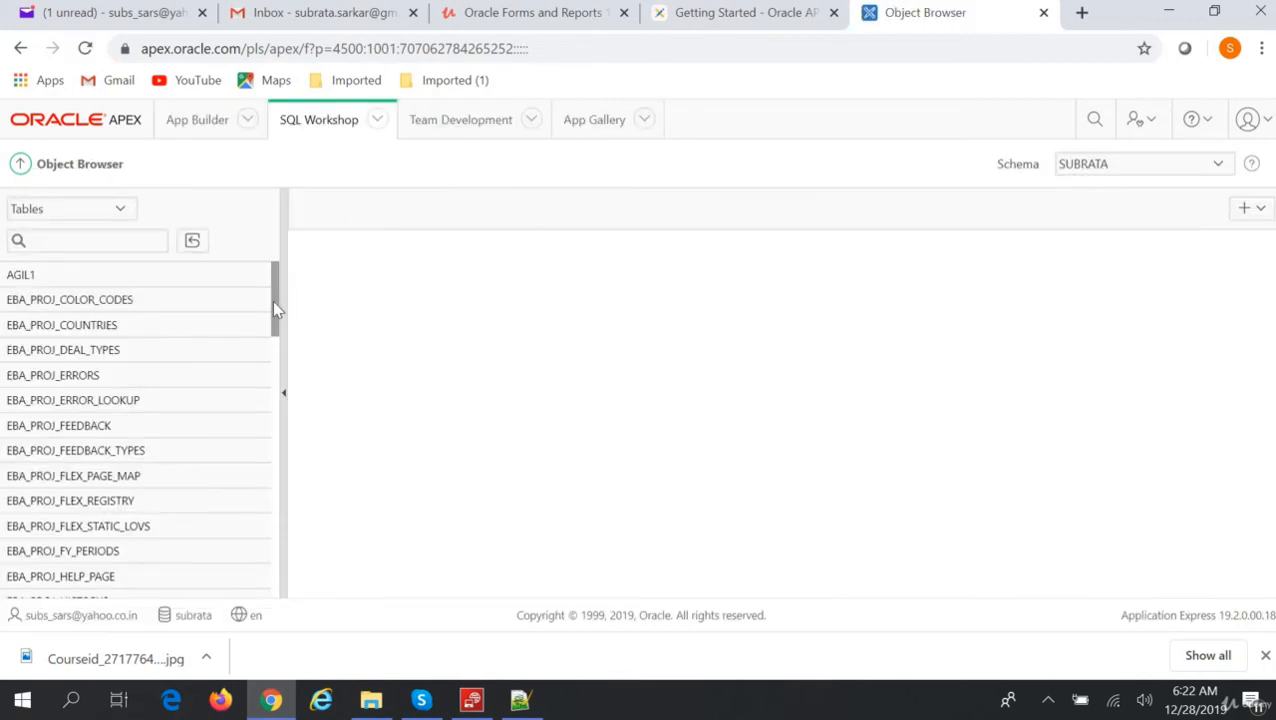
left_click_drag(274, 302, 314, 526)
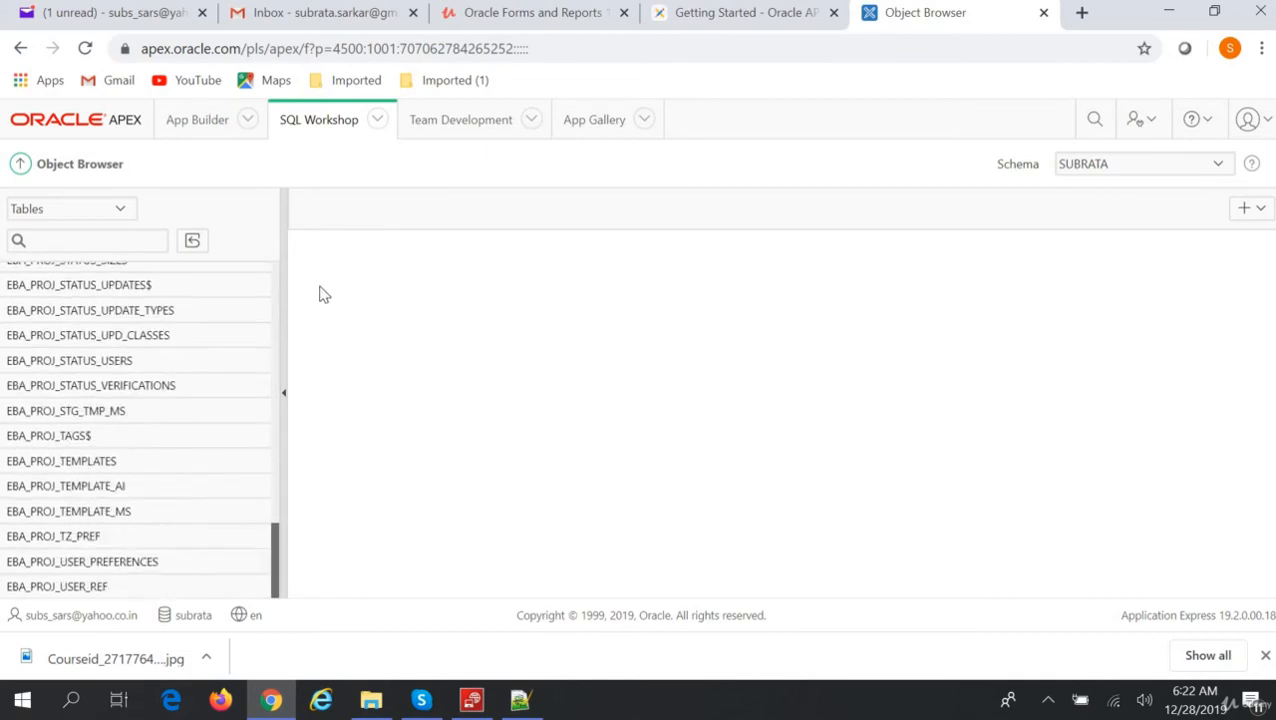
left_click_drag(319, 294, 406, 133)
left_click(376, 120)
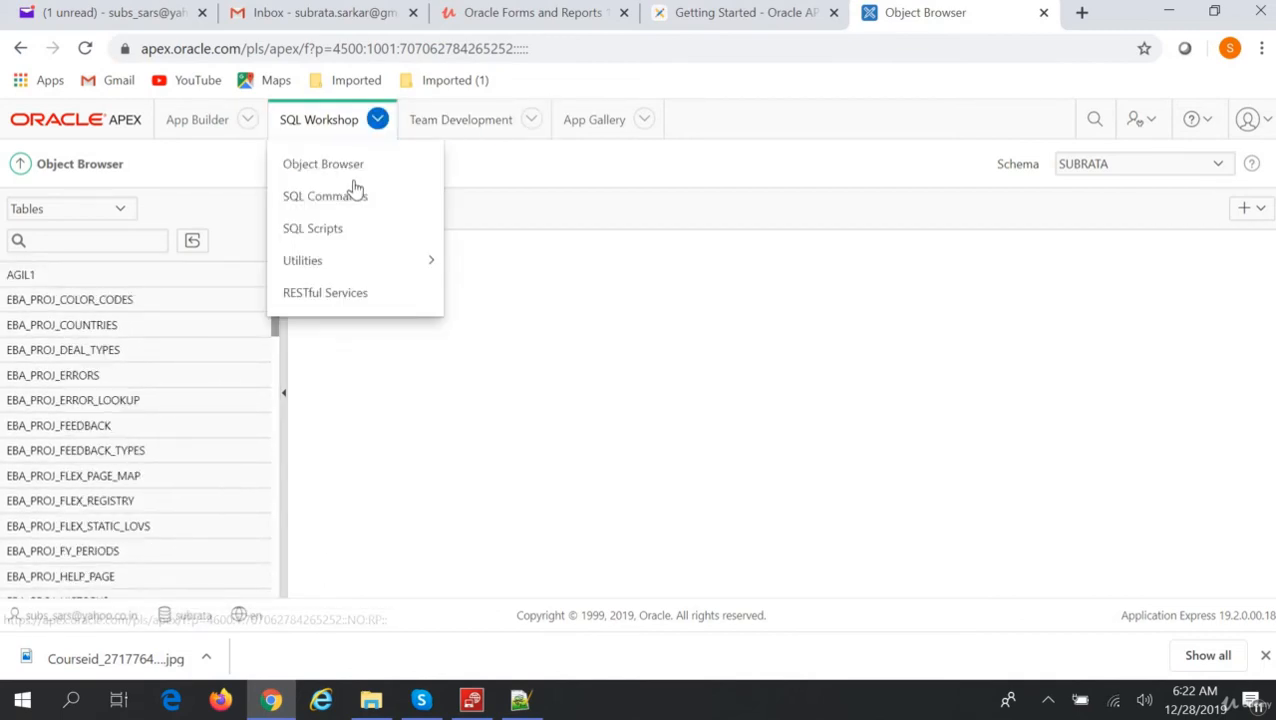
left_click(349, 230)
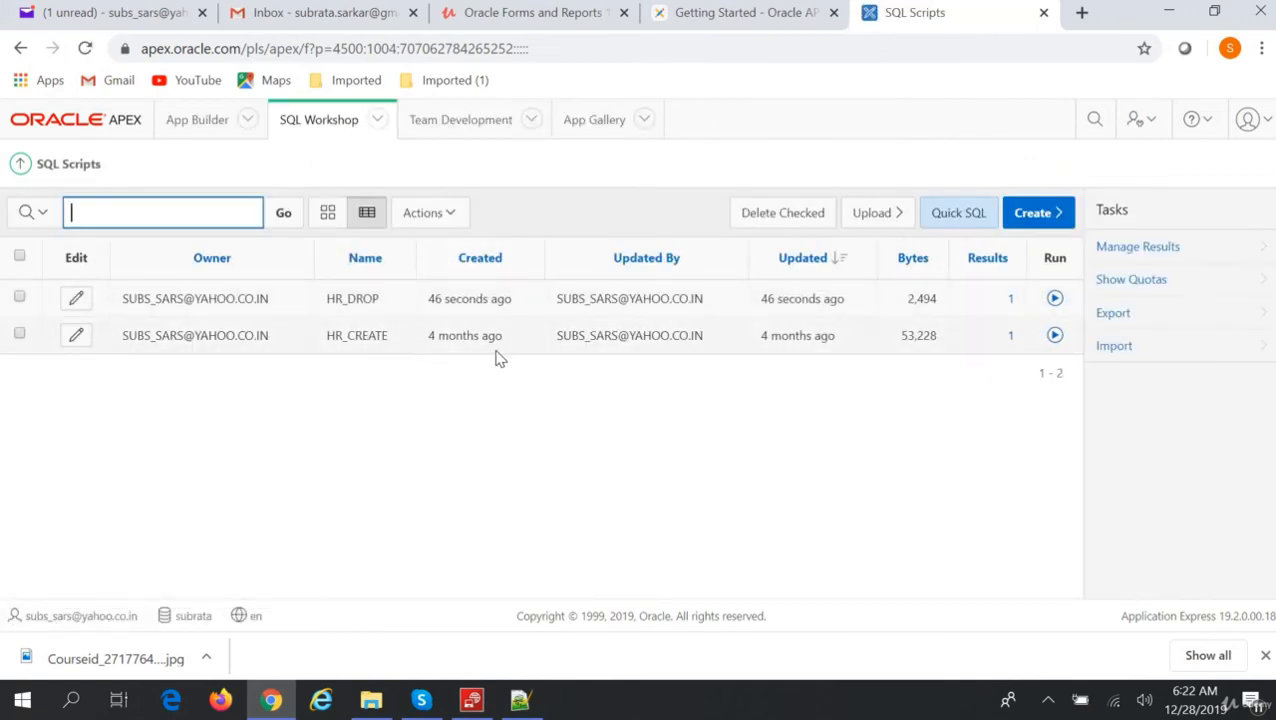
Run the HR_CREATE script's 256 statements with Run Now.
left_click(1055, 336)
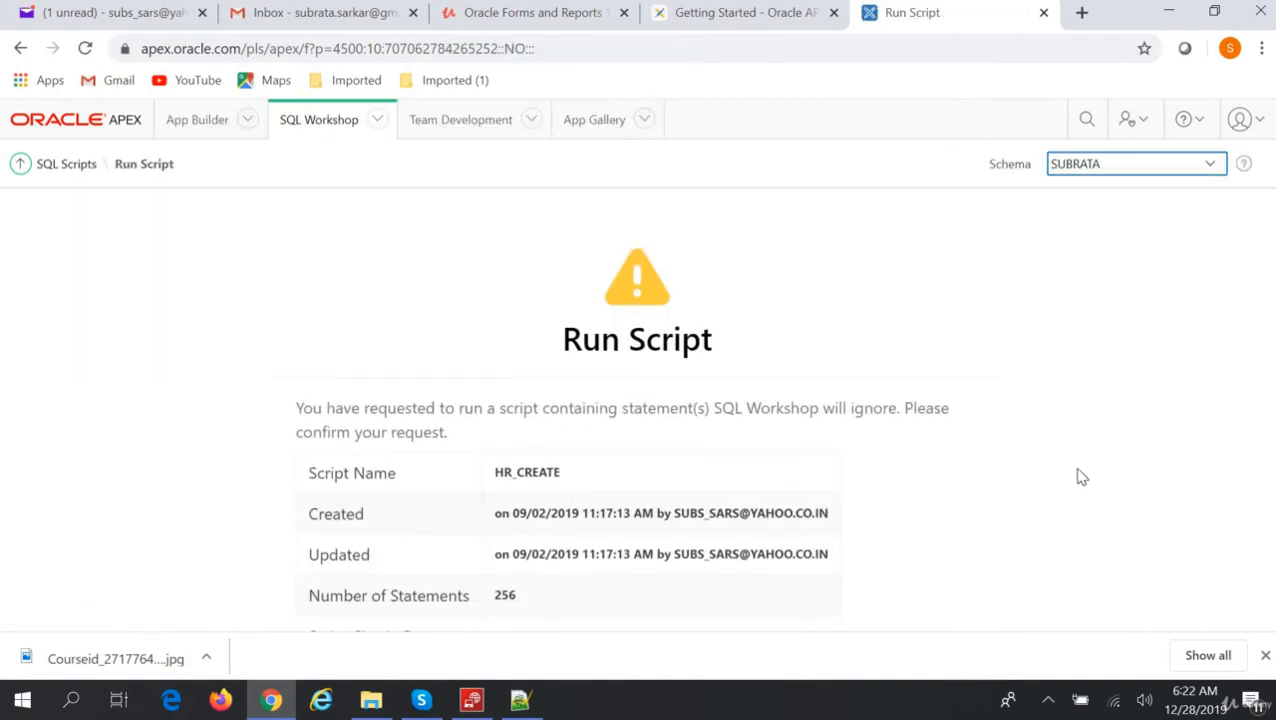
scroll(1079, 476, "down", 10)
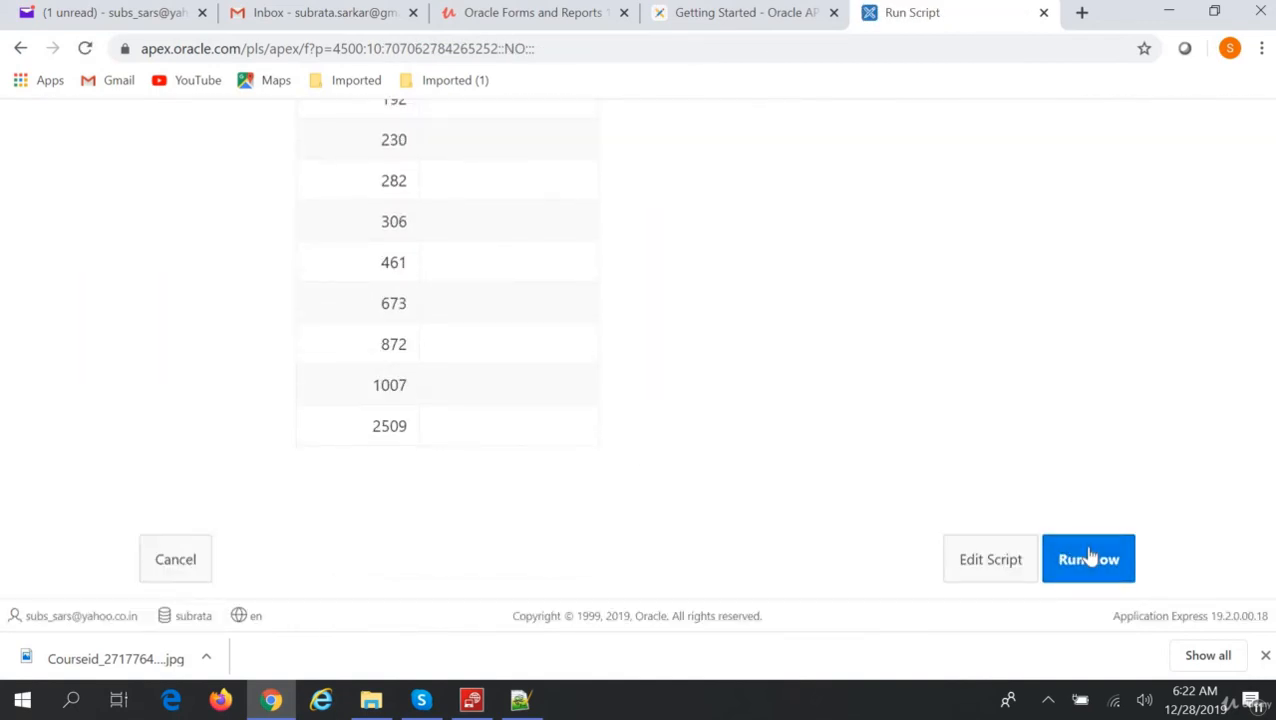
left_click(1089, 557)
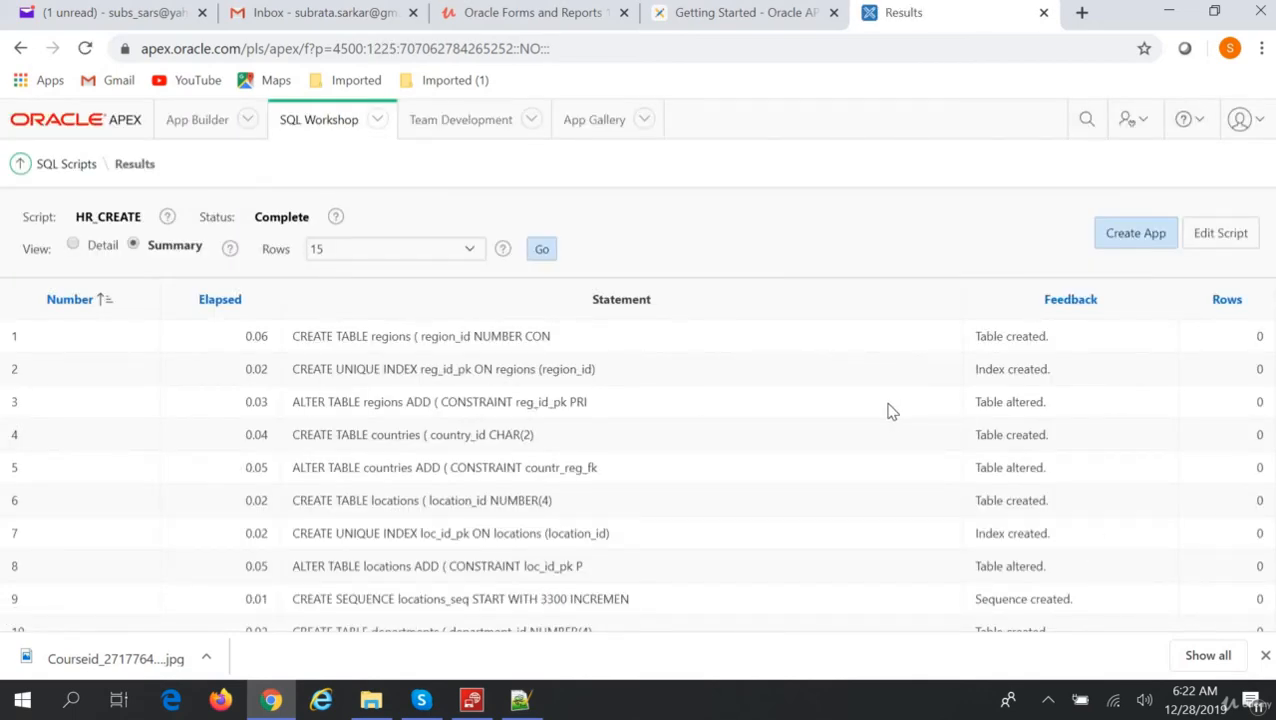
Confirm HR_CREATE's 256 successful statements and 0 errors, then page to statements 16–30.
scroll(890, 410, "down", 4)
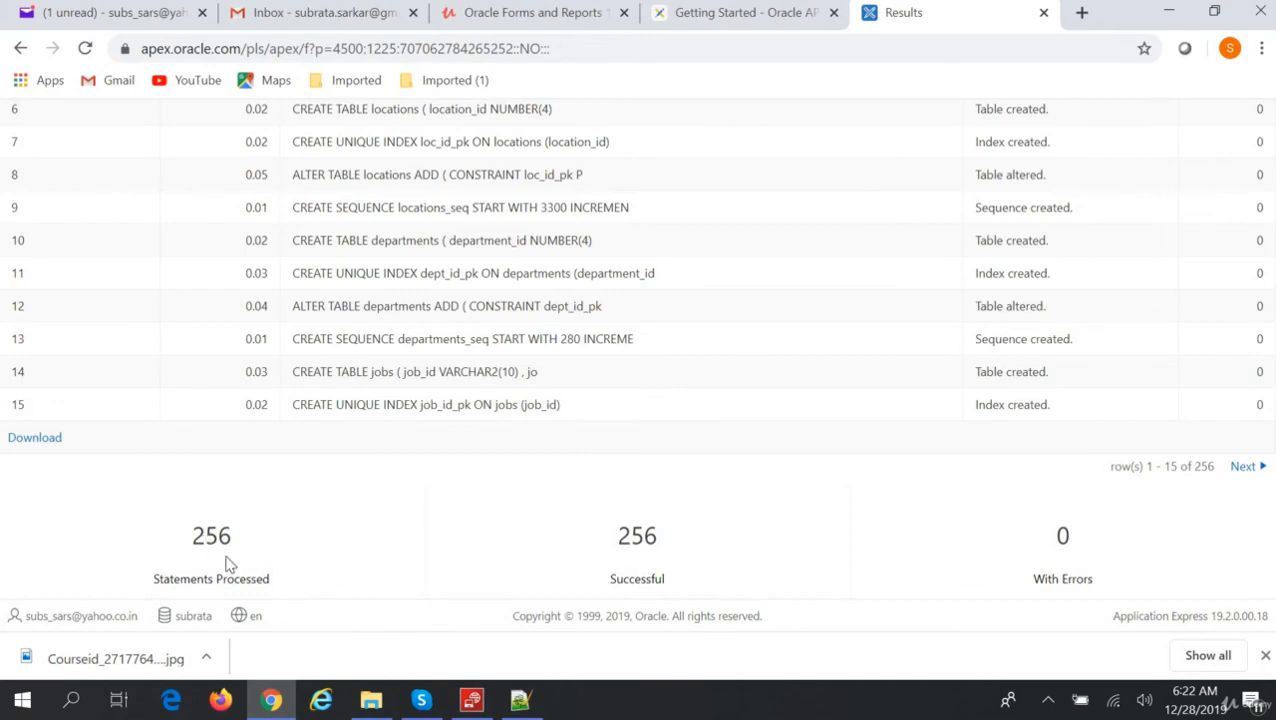
left_click(1242, 470)
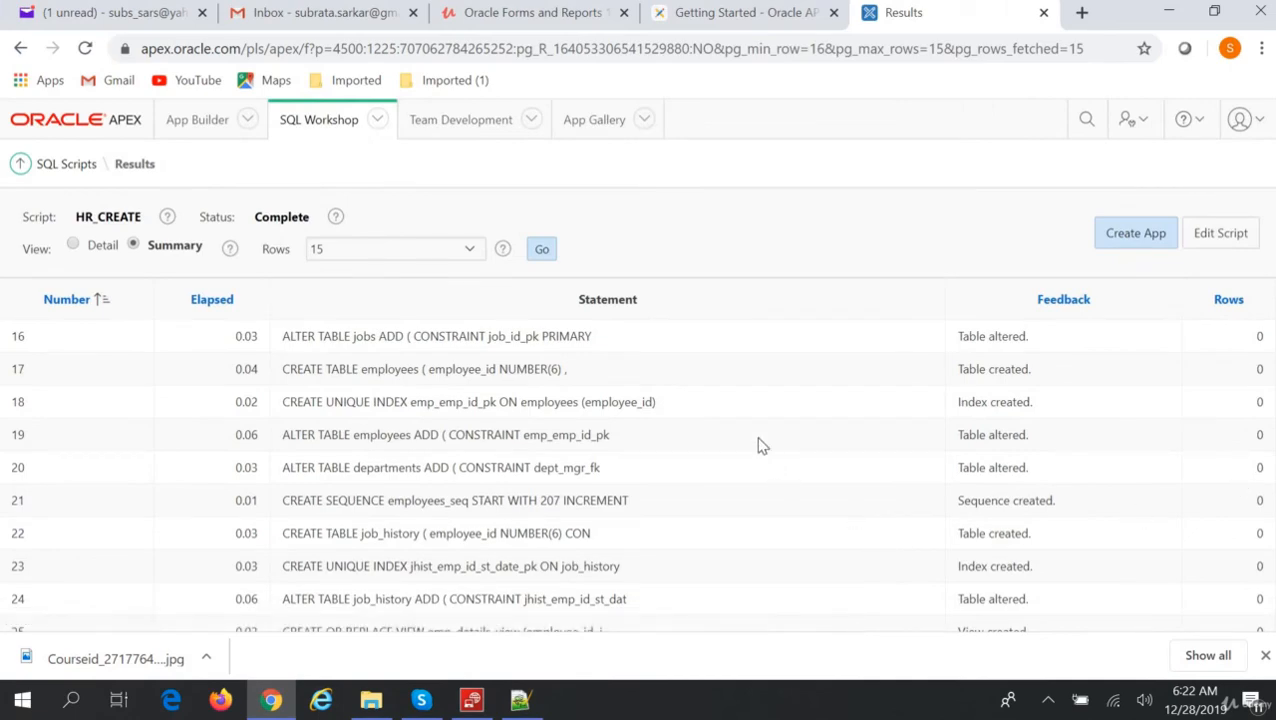
scroll(758, 445, "down", 4)
scroll(758, 445, "up", 4)
left_click(379, 120)
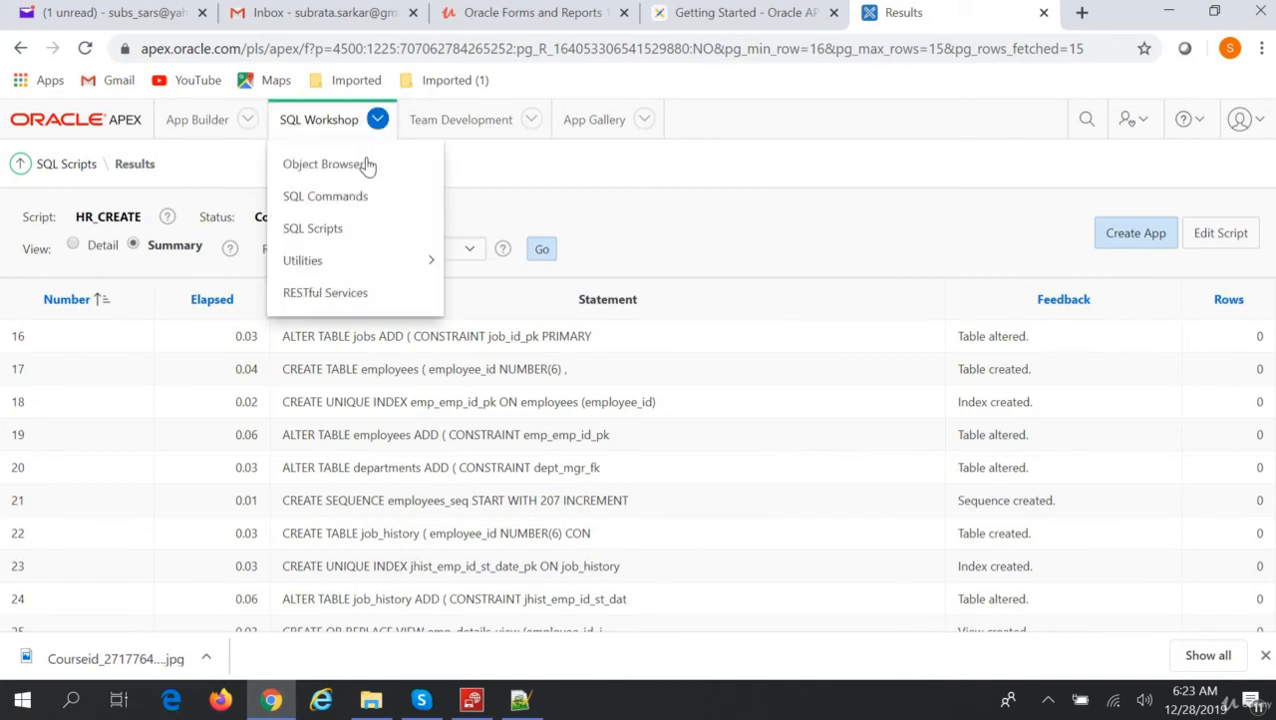
Check the Object Browser's table list for COUNTRIES, DEPARTMENTS, EMPLOYEES, JOBS and REGIONS.
left_click(352, 170)
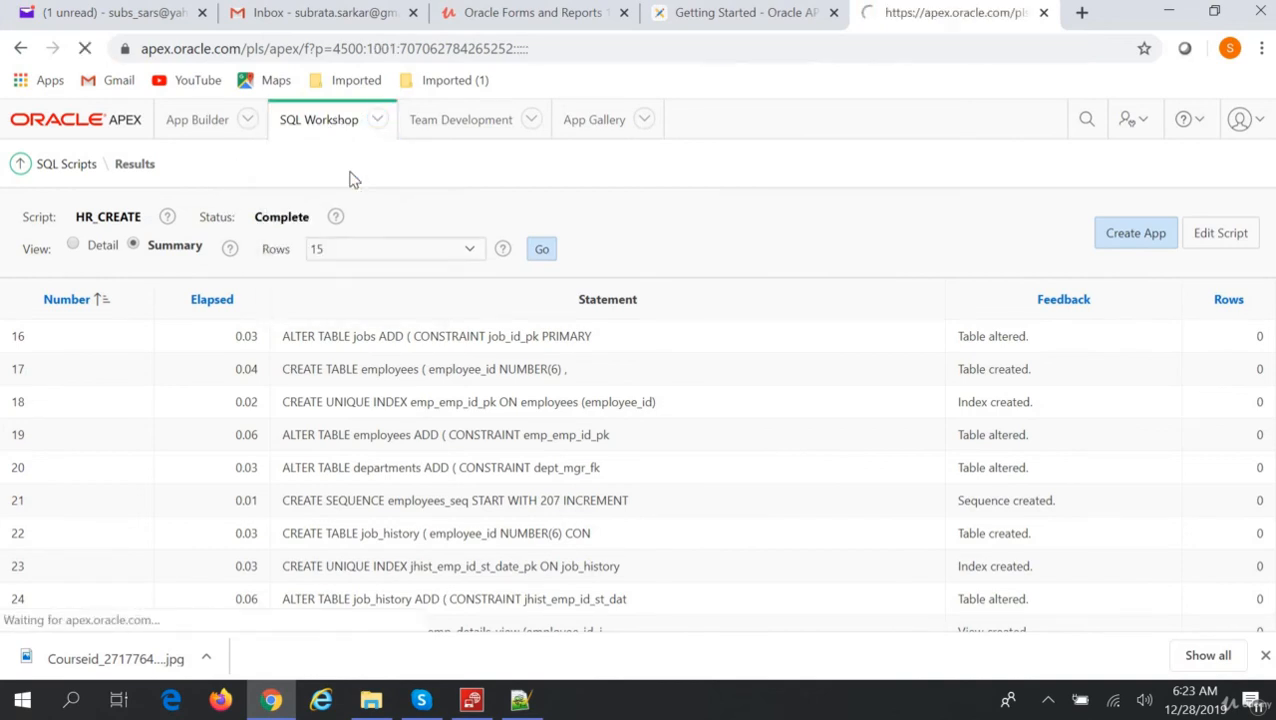
left_click_drag(276, 313, 285, 607)
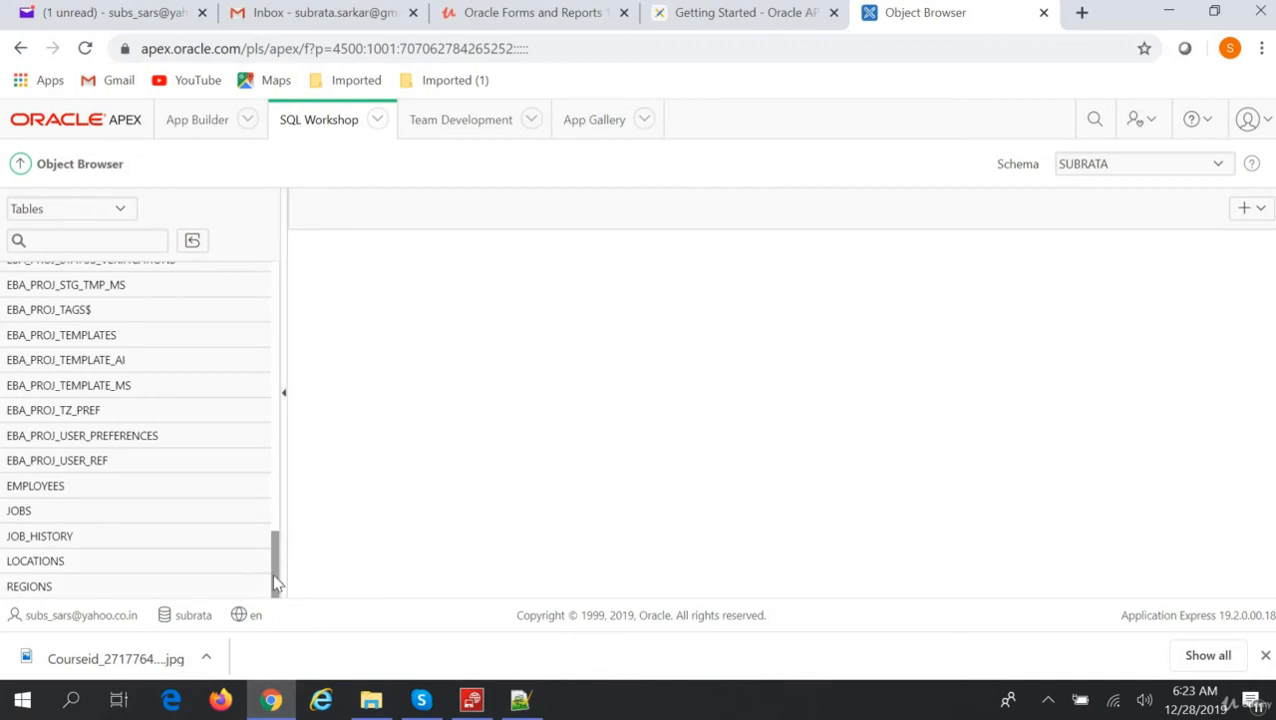
left_click_drag(272, 573, 293, 526)
left_click_drag(315, 442, 350, 262)
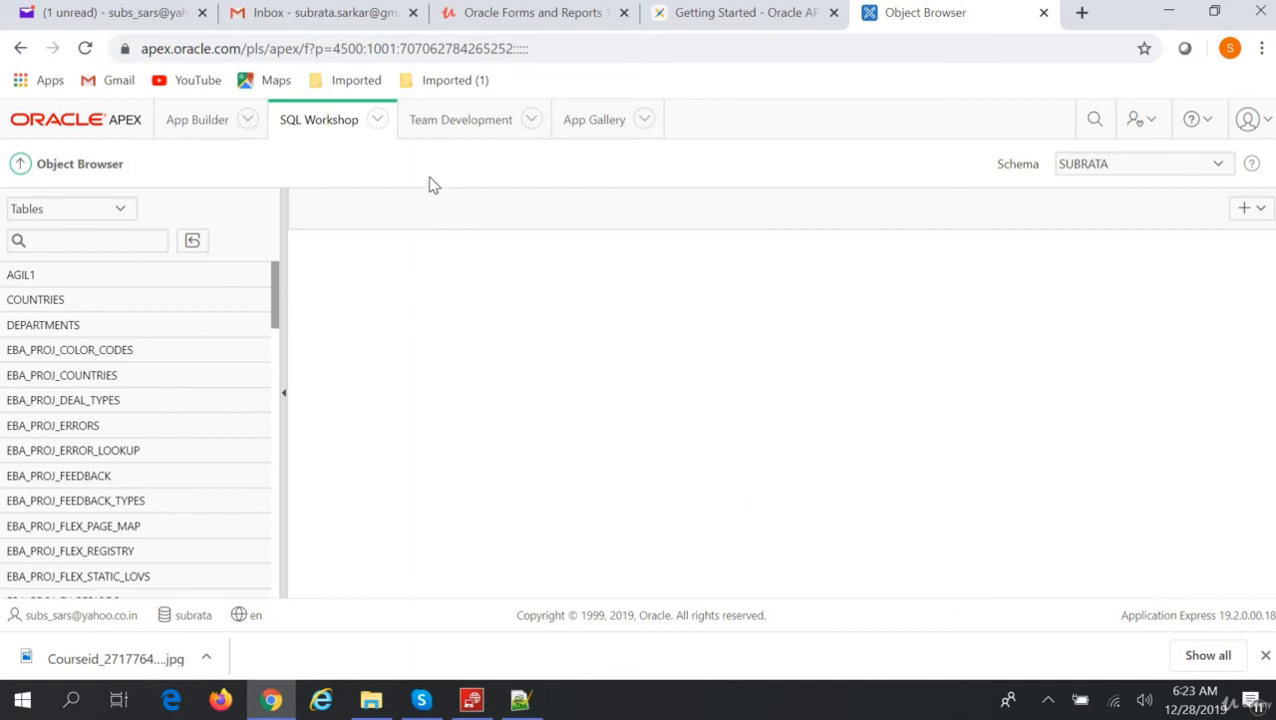
left_click(379, 127)
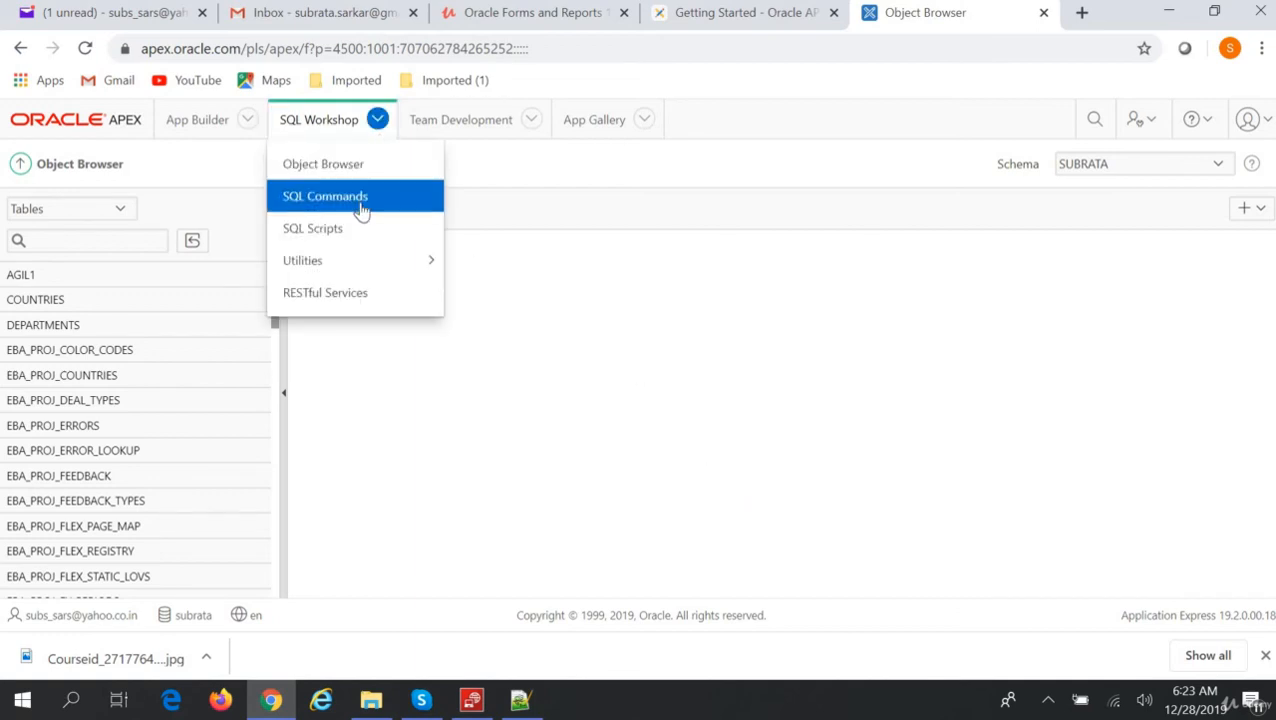
Run select * from employees in SQL Commands and resize the editor to view the rows.
left_click(363, 208)
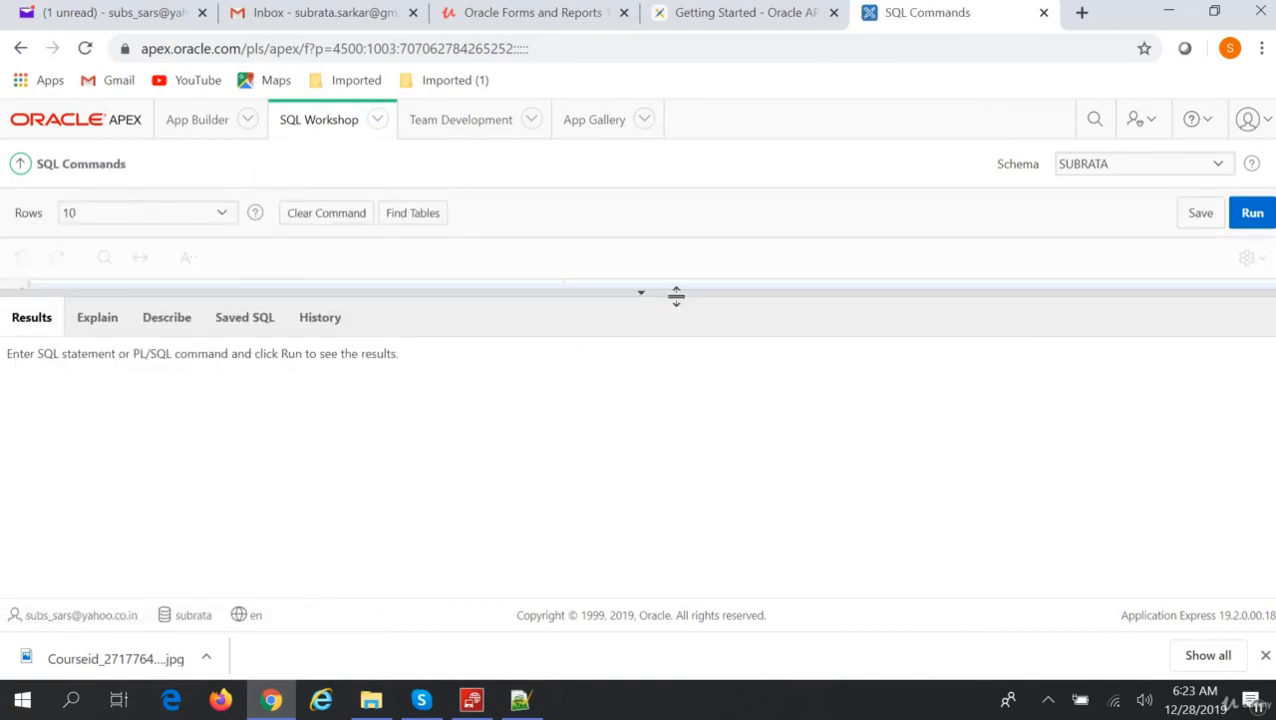
left_click_drag(675, 296, 664, 476)
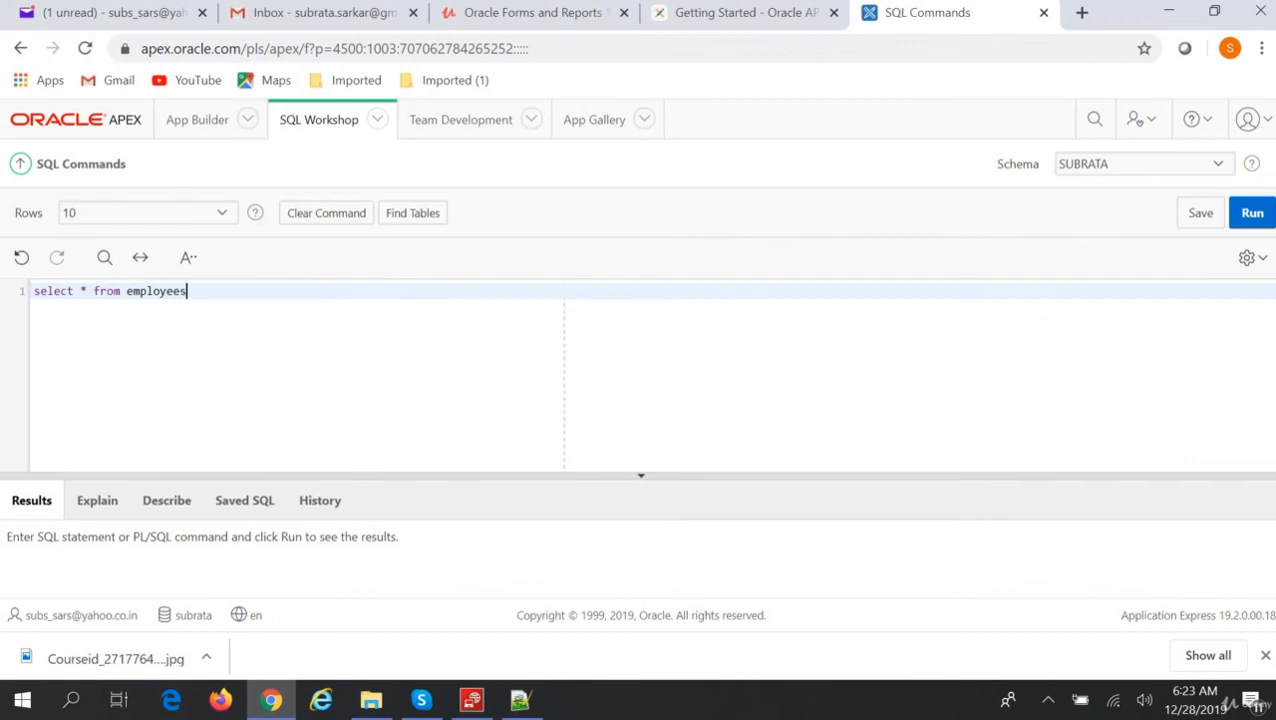
left_click(1250, 215)
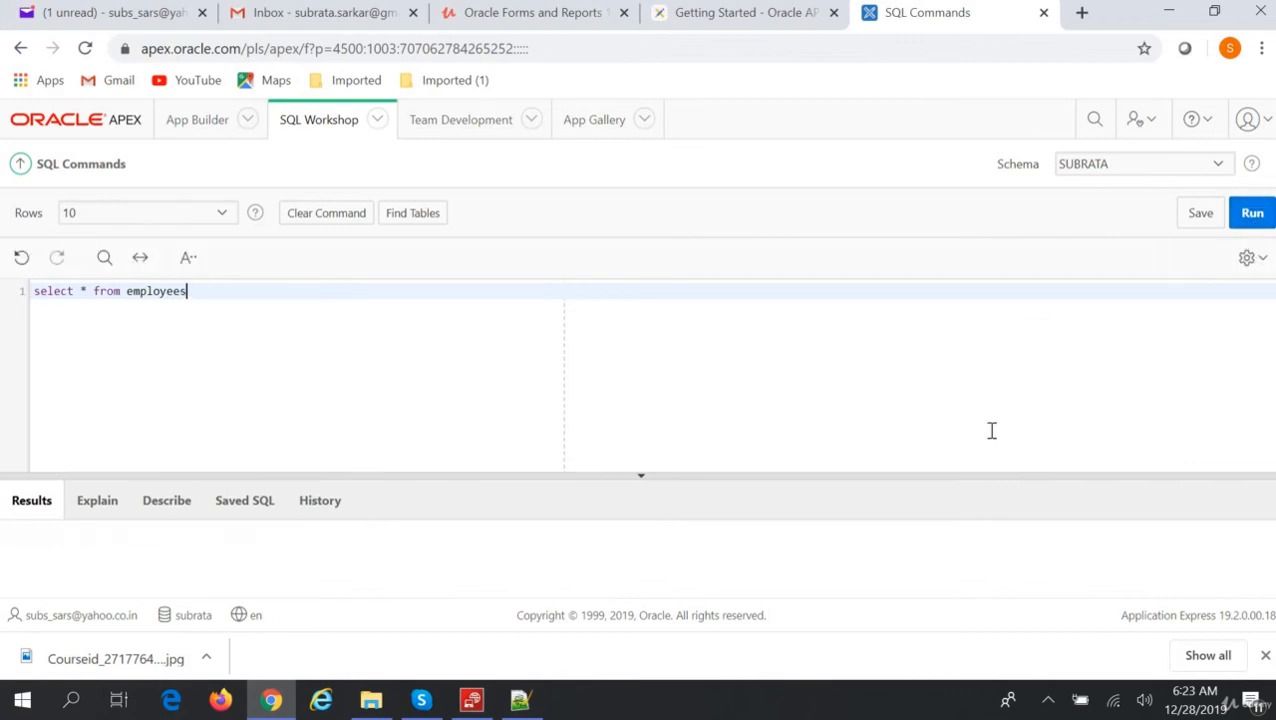
left_click_drag(860, 474, 923, 373)
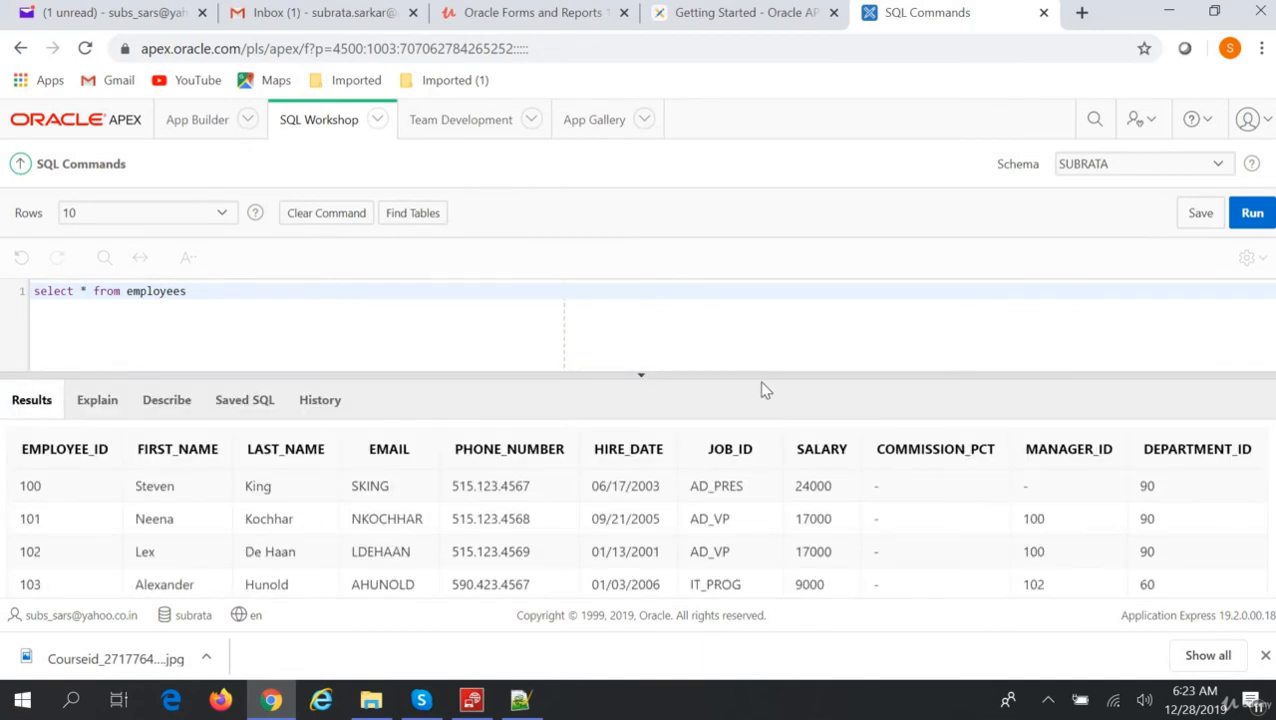
left_click_drag(759, 375, 764, 500)
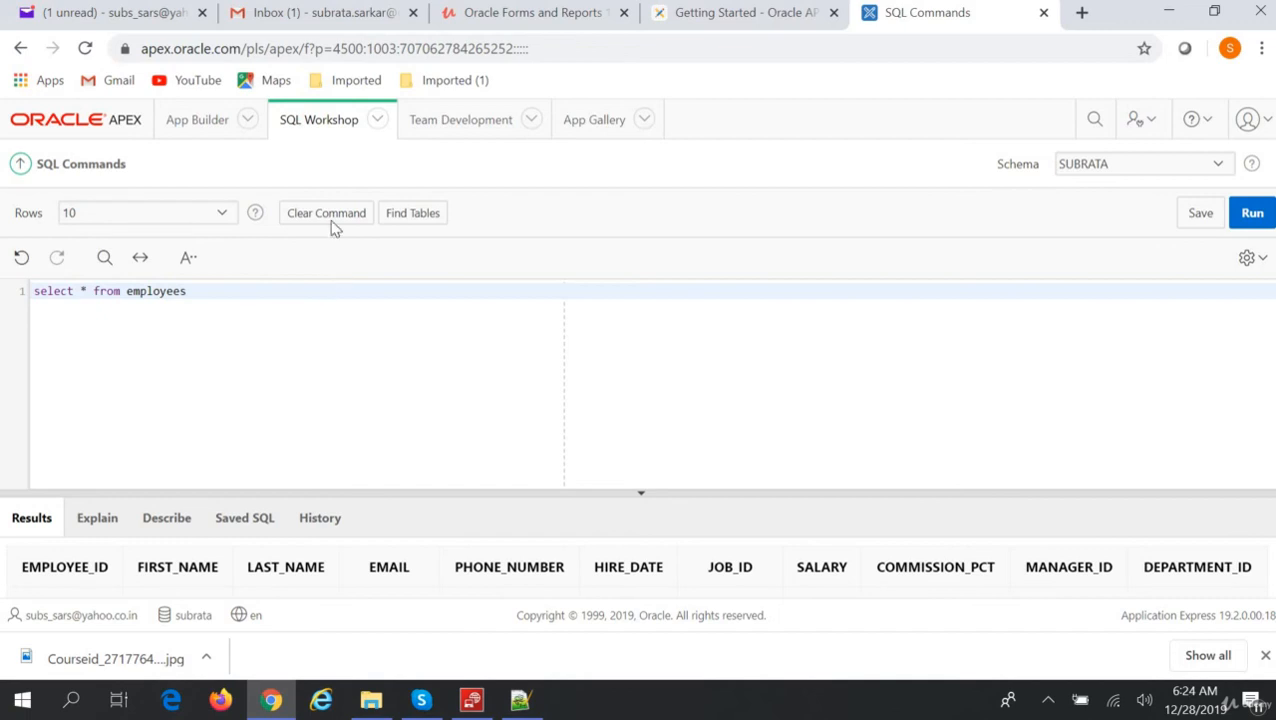
left_click(378, 120)
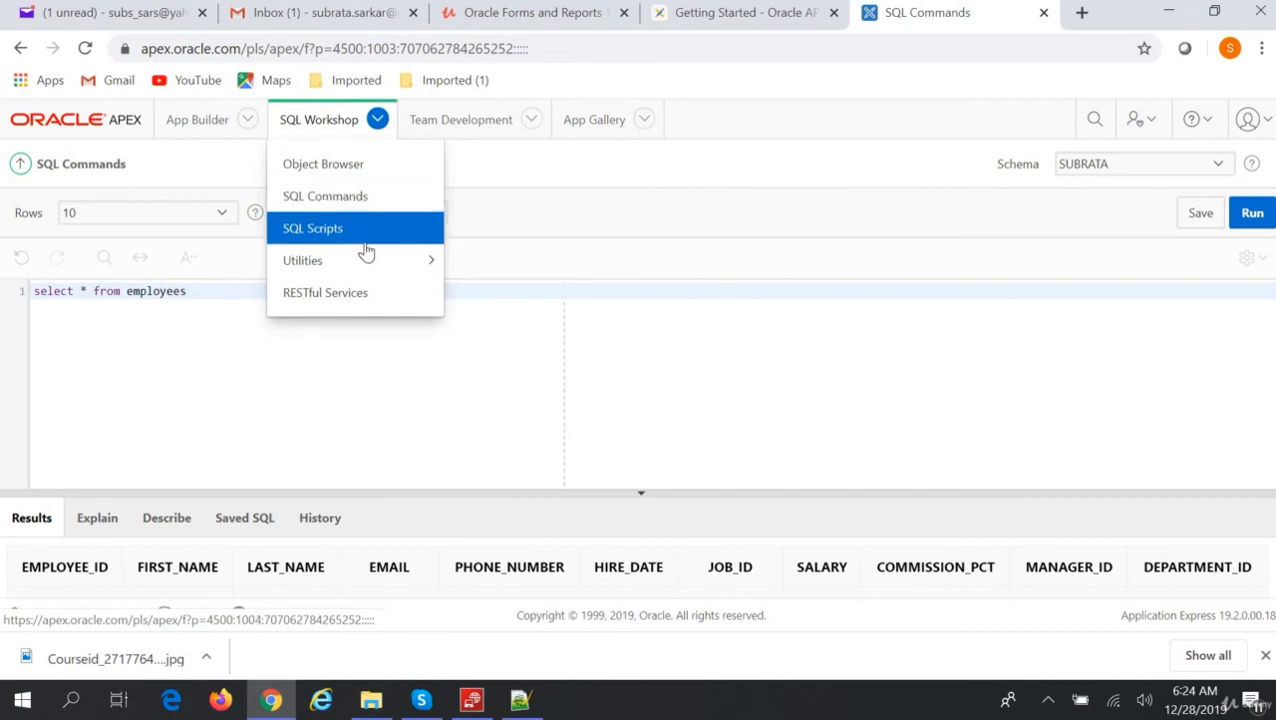
In the Object Browser, check the object type list and keep Tables selected.
left_click(348, 164)
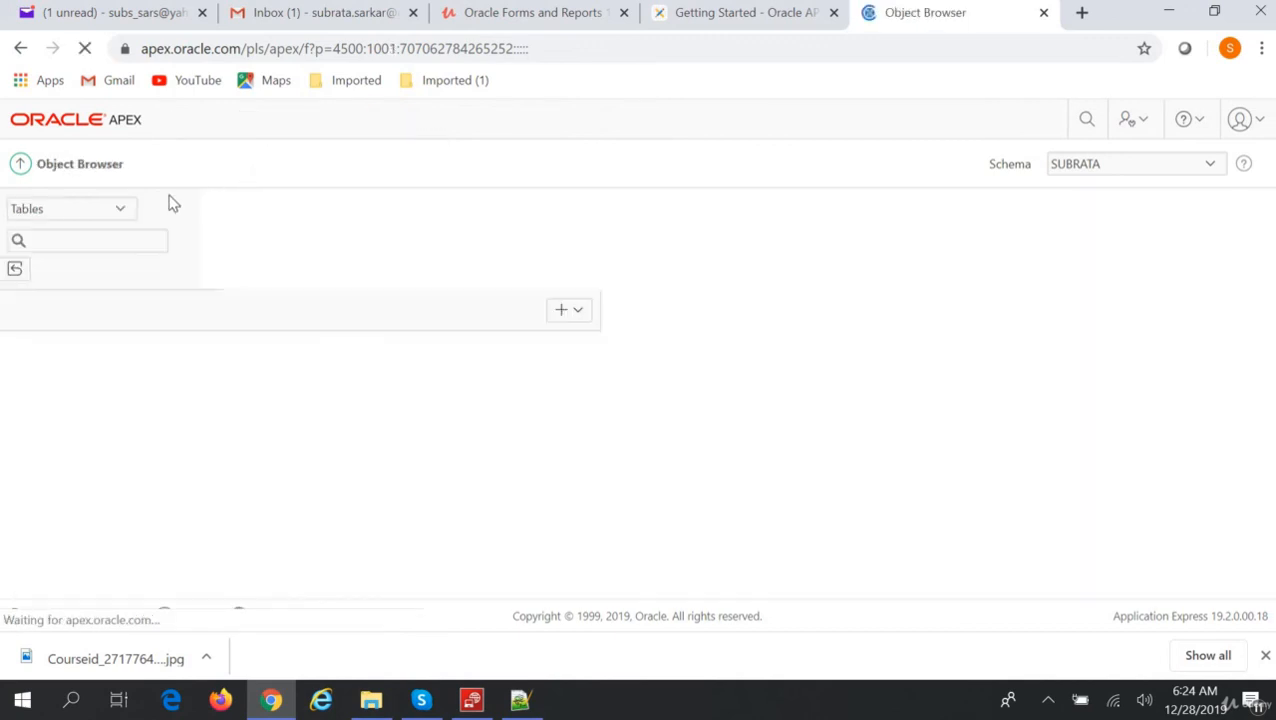
left_click(120, 209)
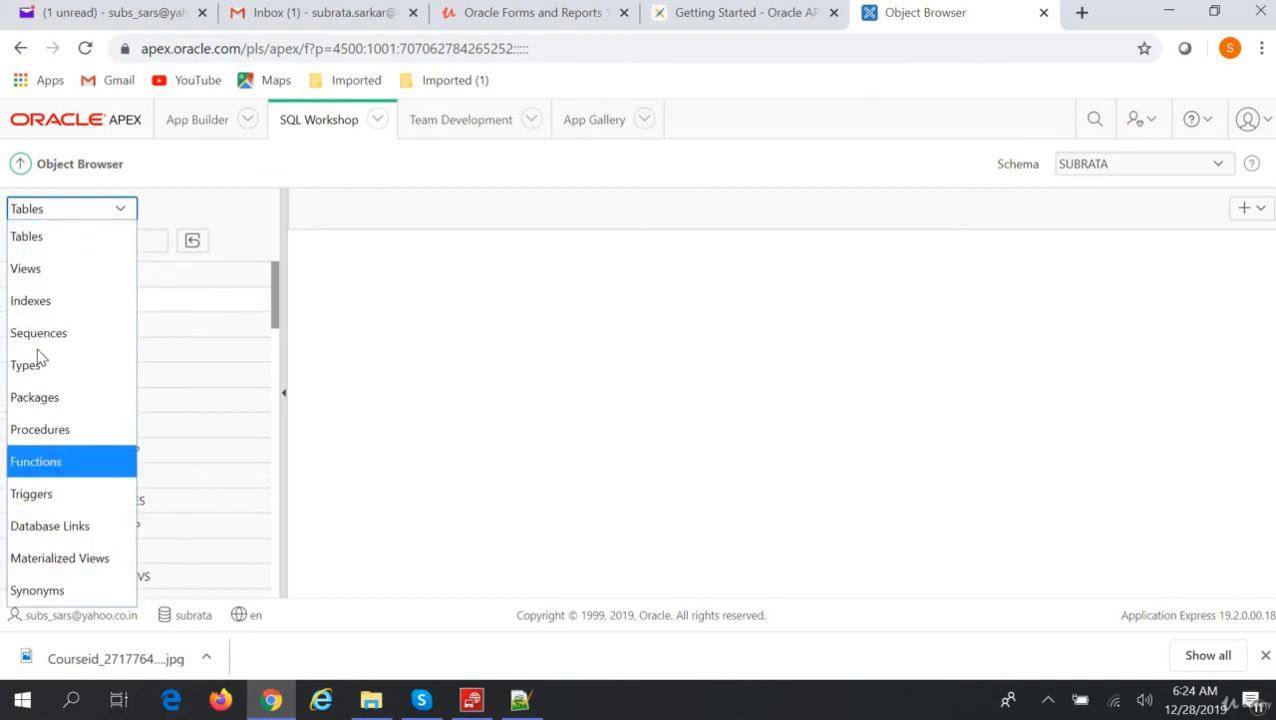
left_click(716, 424)
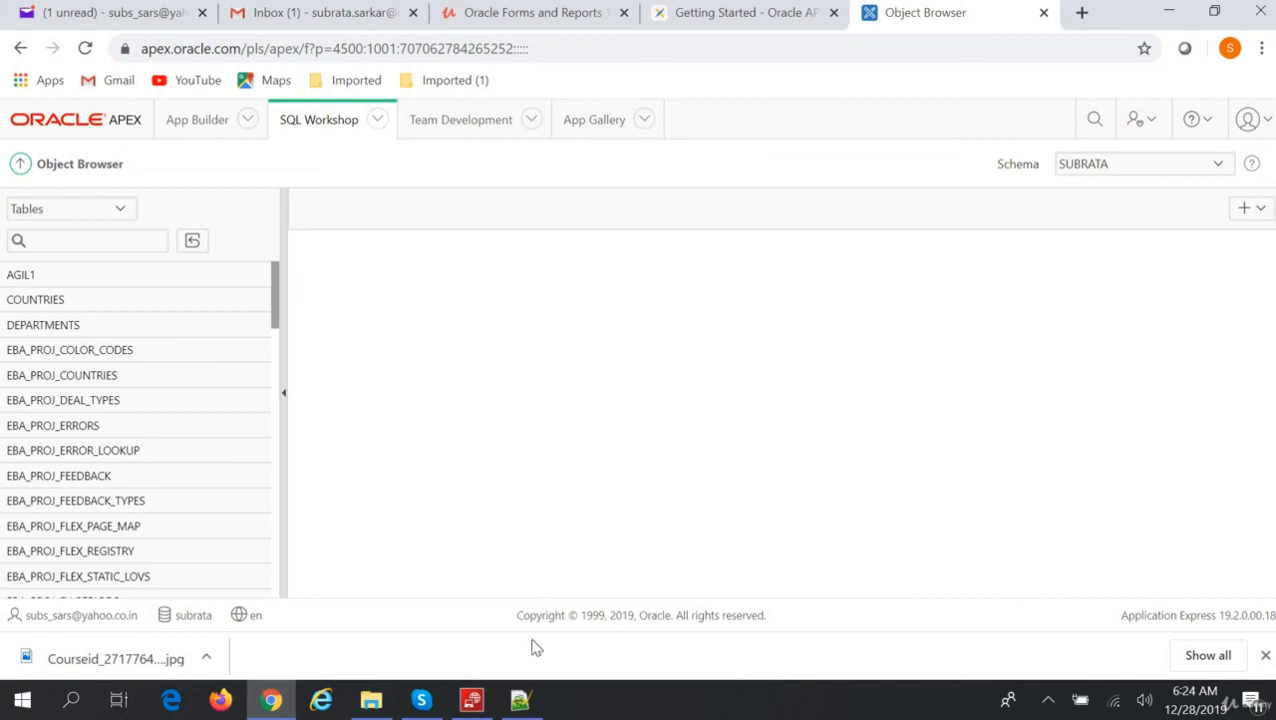
Show APEX_Syllabus.txt in Notepad++ and highlight the Workspace and SQL Workshop topics.
left_click(518, 702)
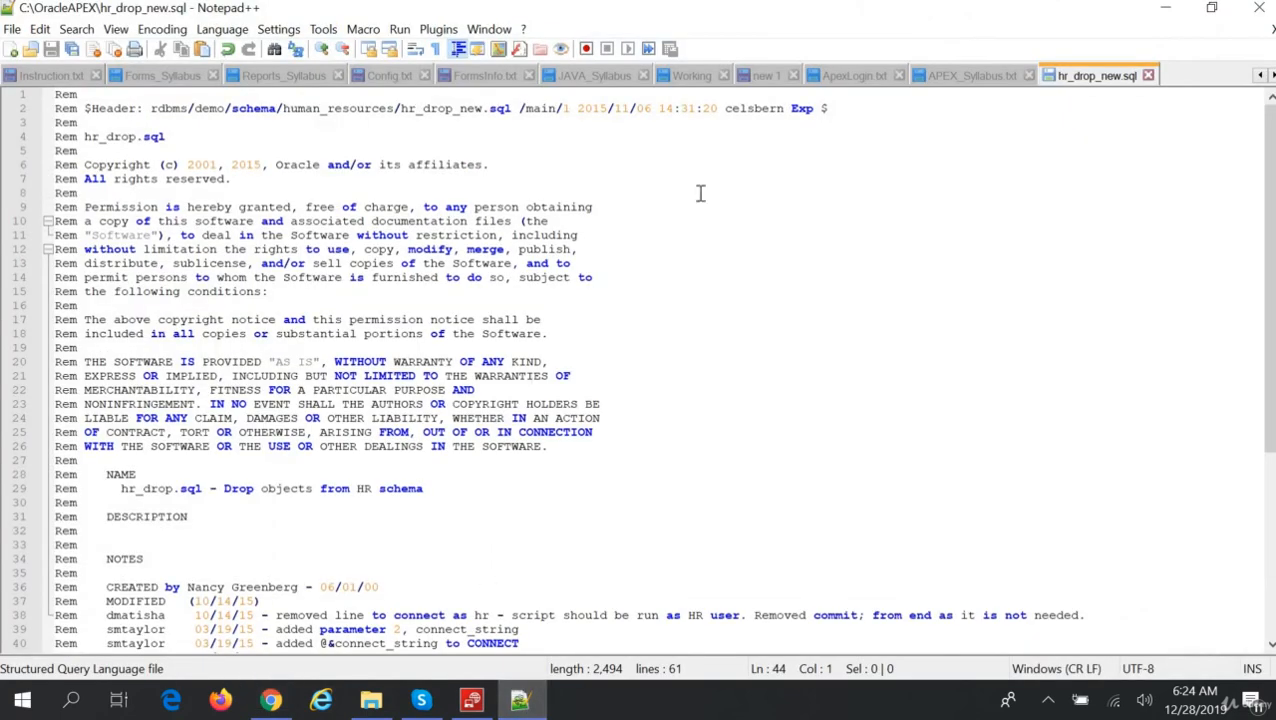
left_click(968, 76)
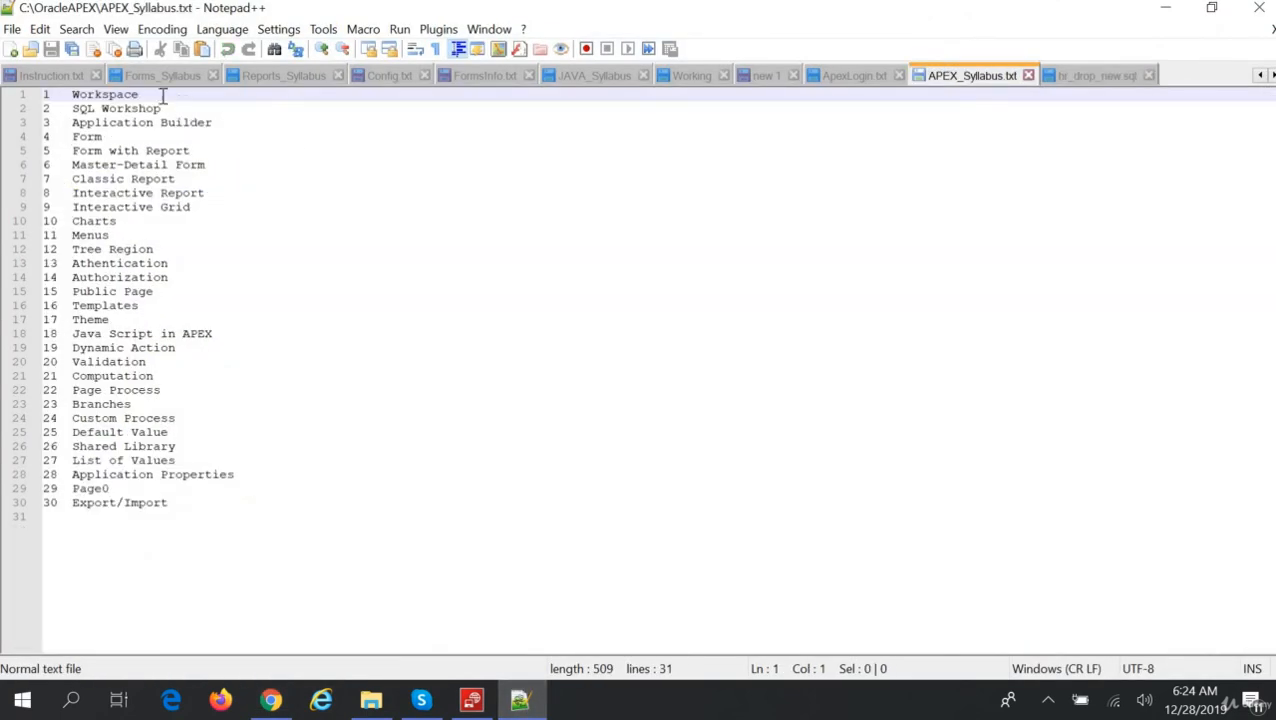
left_click_drag(168, 108, 50, 94)
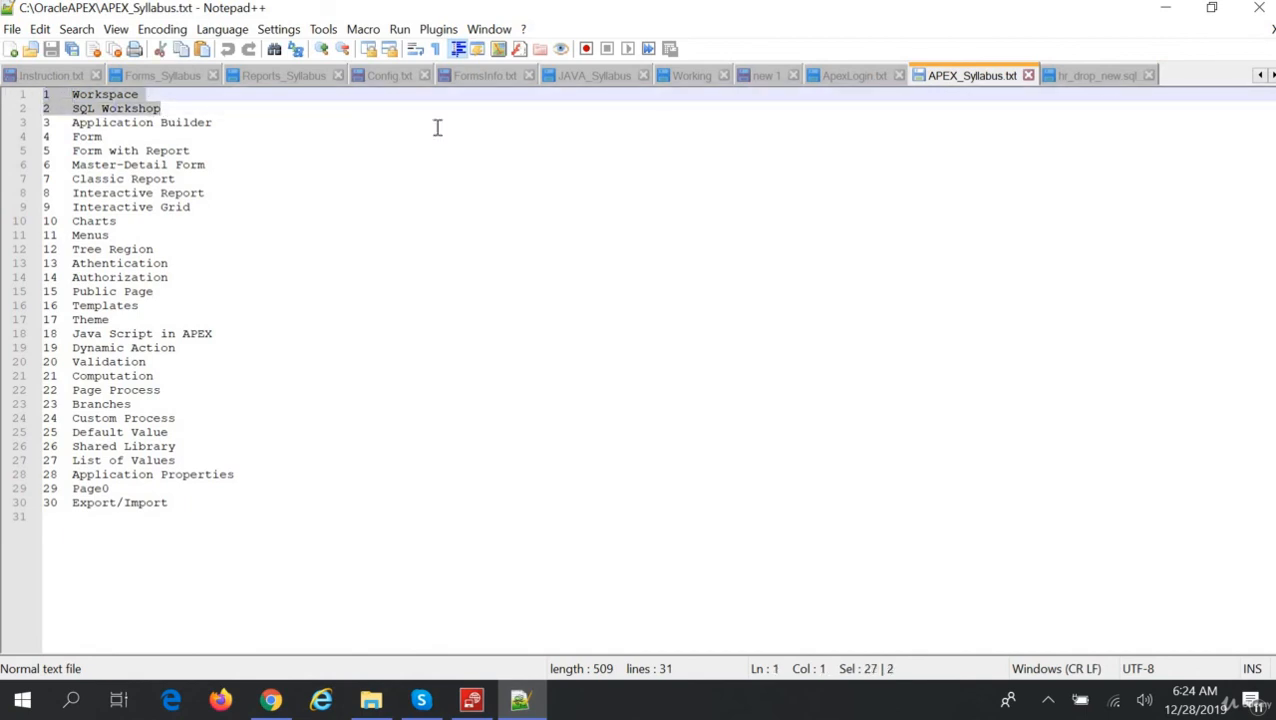
Minimize Notepad++ and return to the APEX App Builder home listing P-Track, TEST and DEMO apps.
left_click(1170, 15)
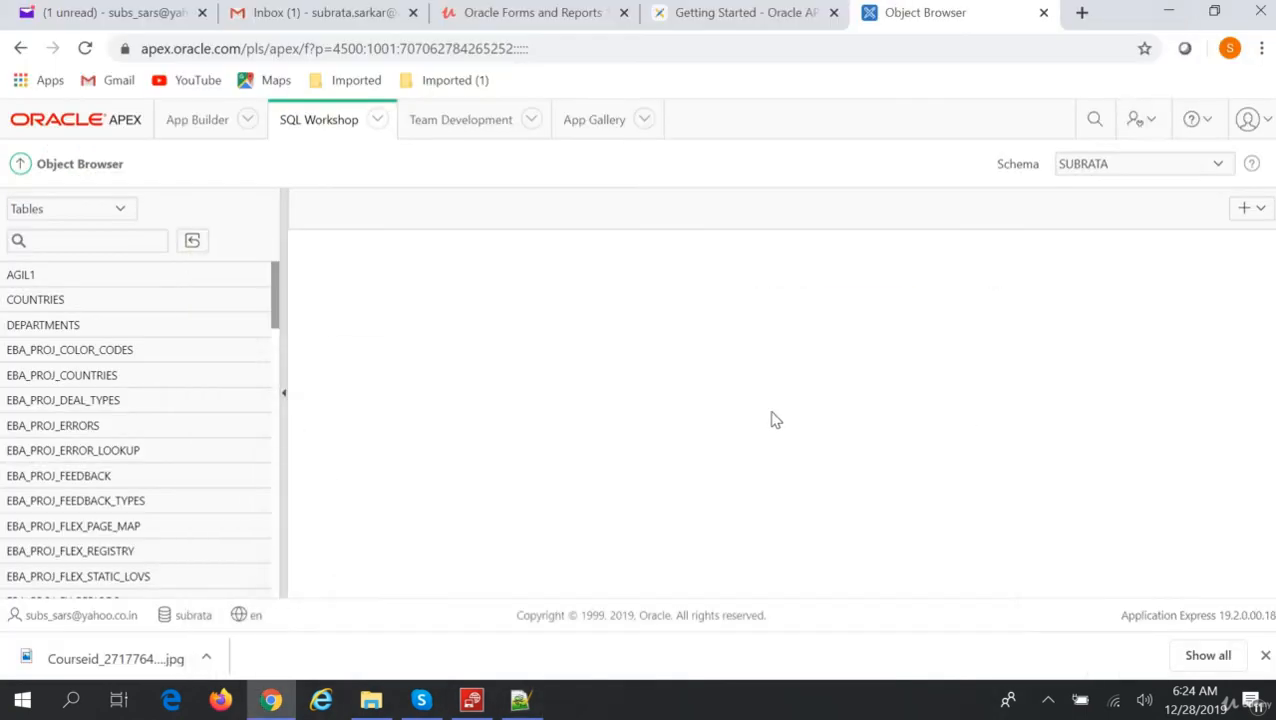
left_click(196, 130)
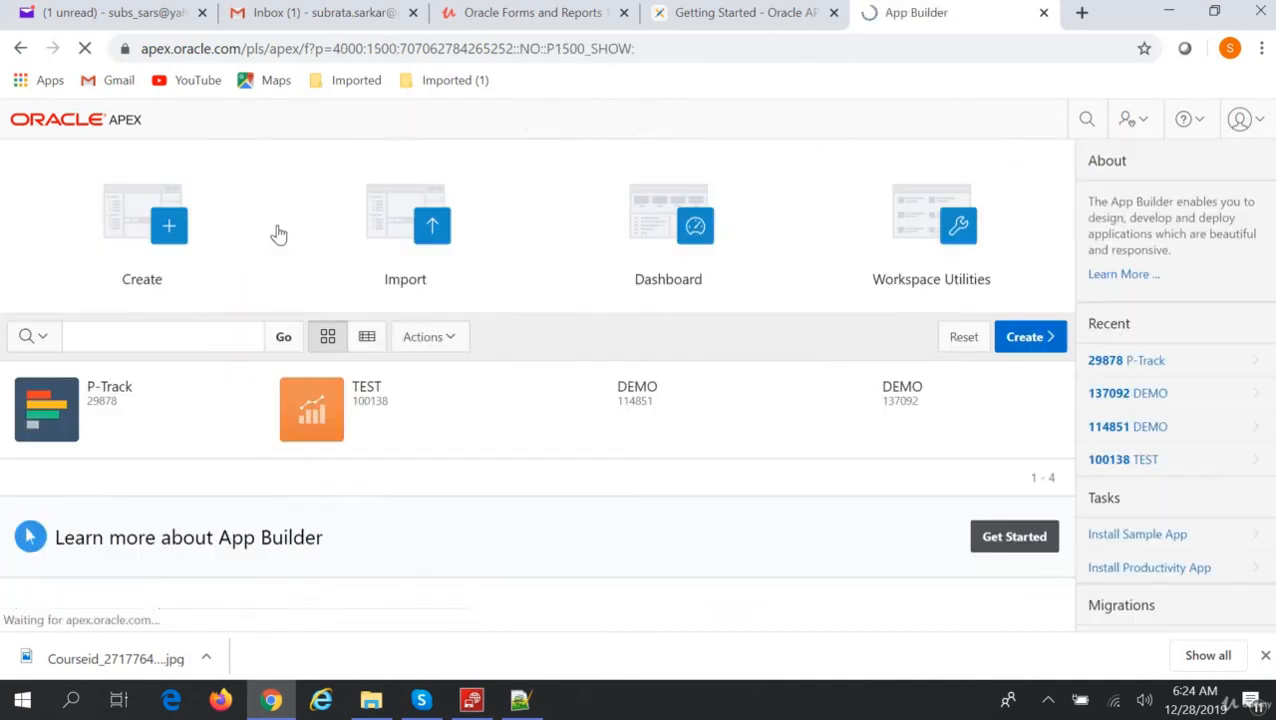